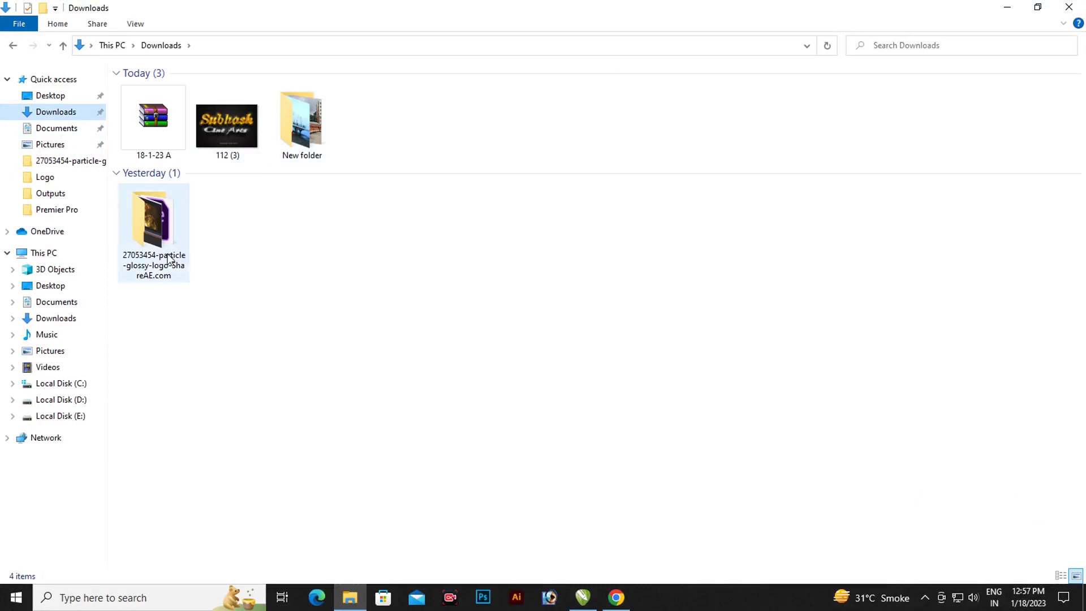
# Step: Open the Particle Logo (converted)xzx project from the 27053454-particle-glossy-logo folder in After Effects and continue past the compatibility report
pyautogui.doubleClick(165, 253)
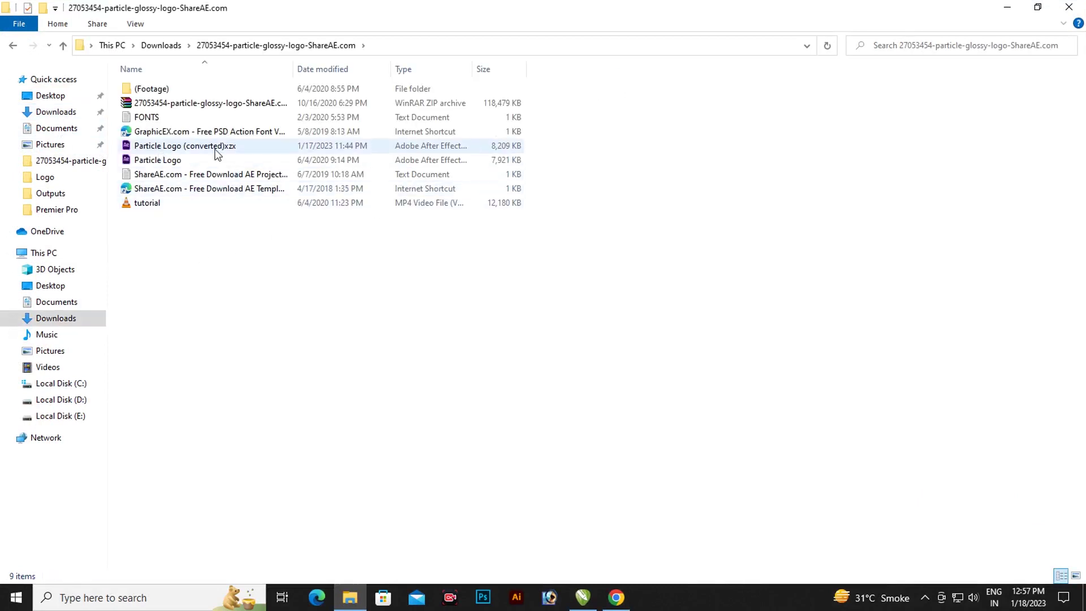
pyautogui.doubleClick(177, 148)
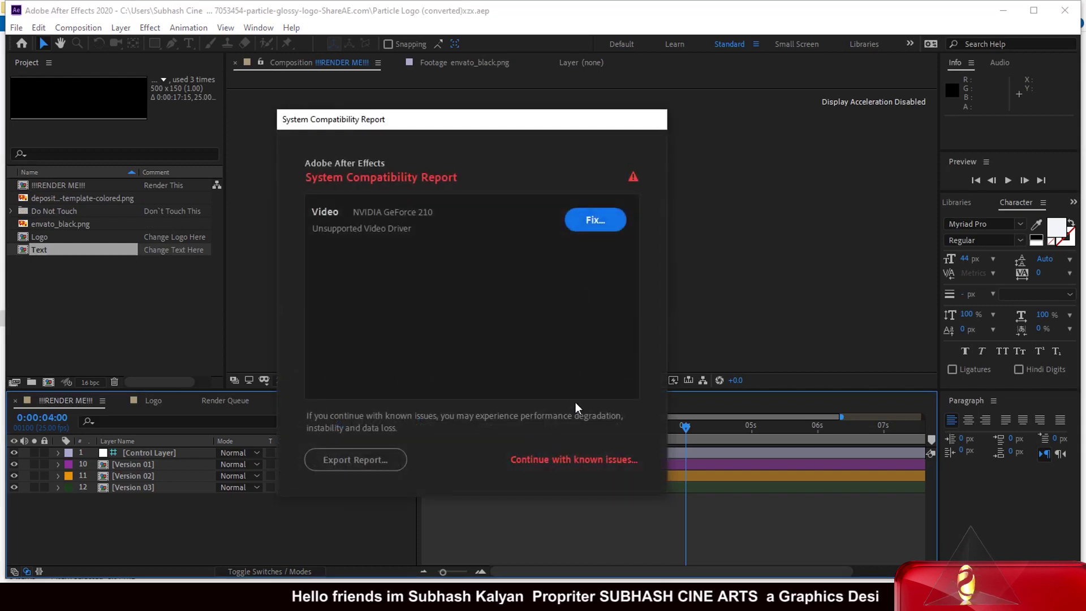
pyautogui.click(590, 461)
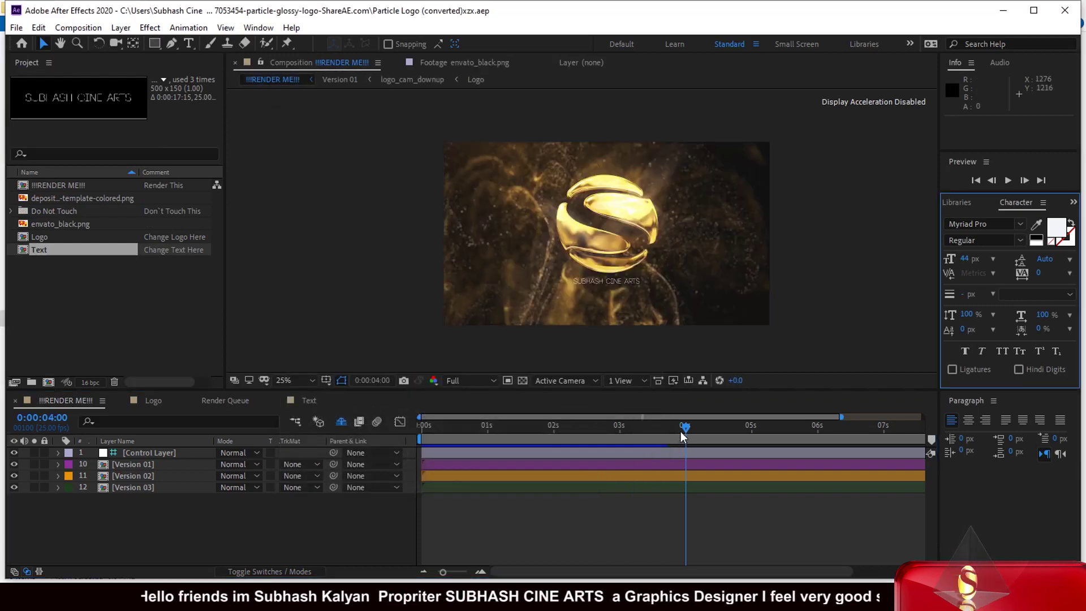
# Step: Preview the logo animation in the !!!RENDER ME!!! composition from 0:00:00:00
pyautogui.moveTo(687, 430); pyautogui.dragTo(413, 444)
pyautogui.click(613, 477)
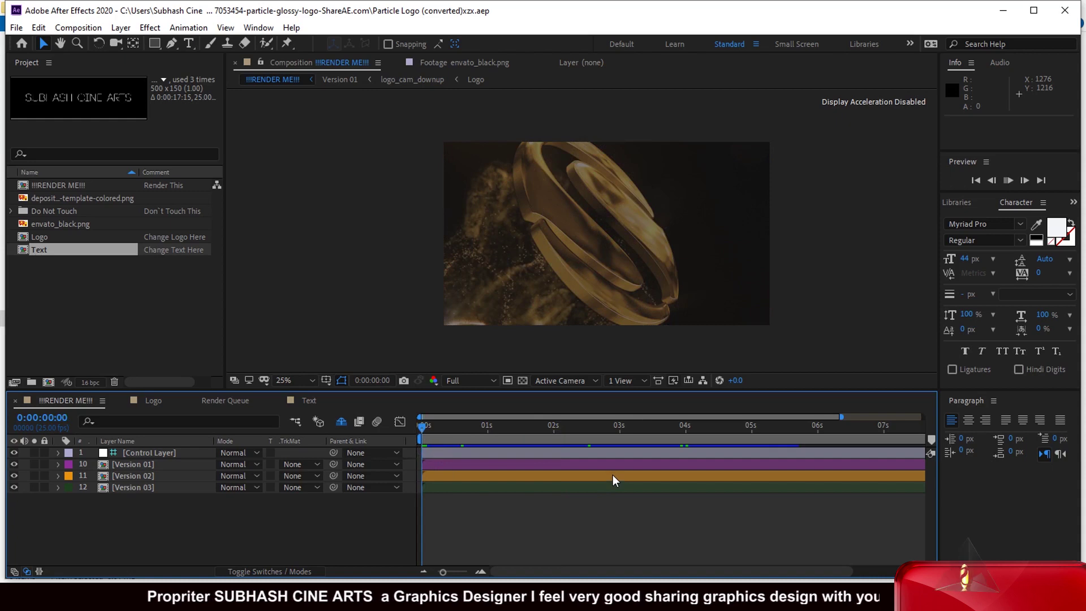
pyautogui.press('space')
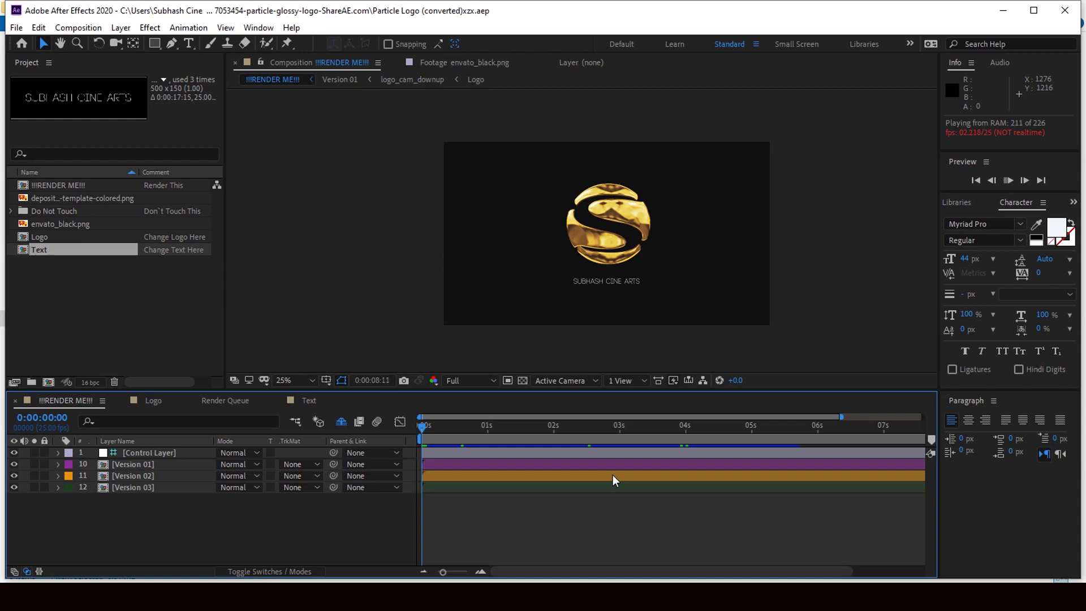
pyautogui.press('space')
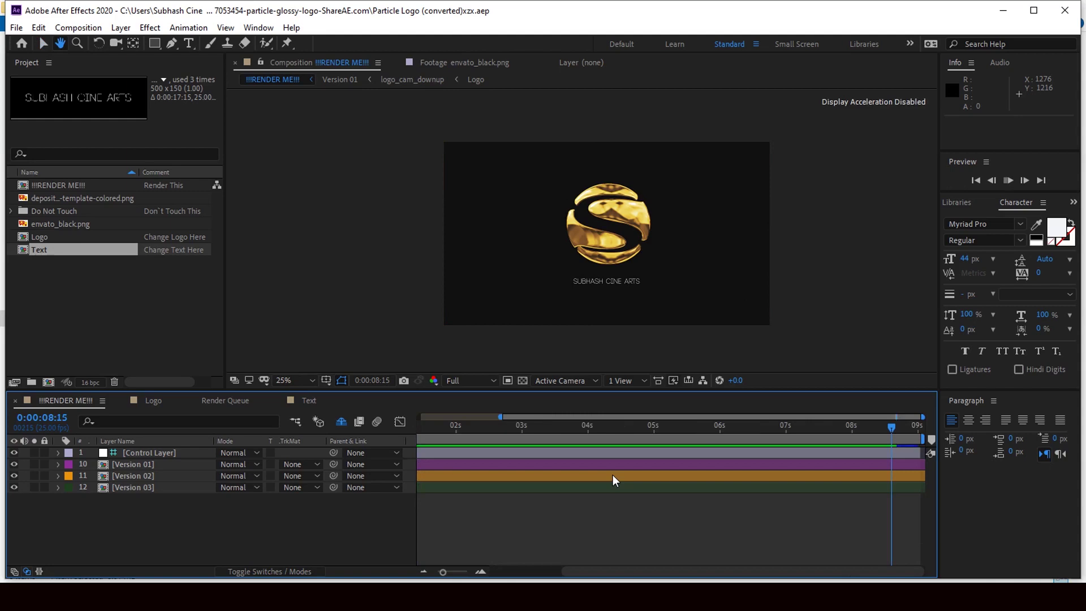
pyautogui.press('space')
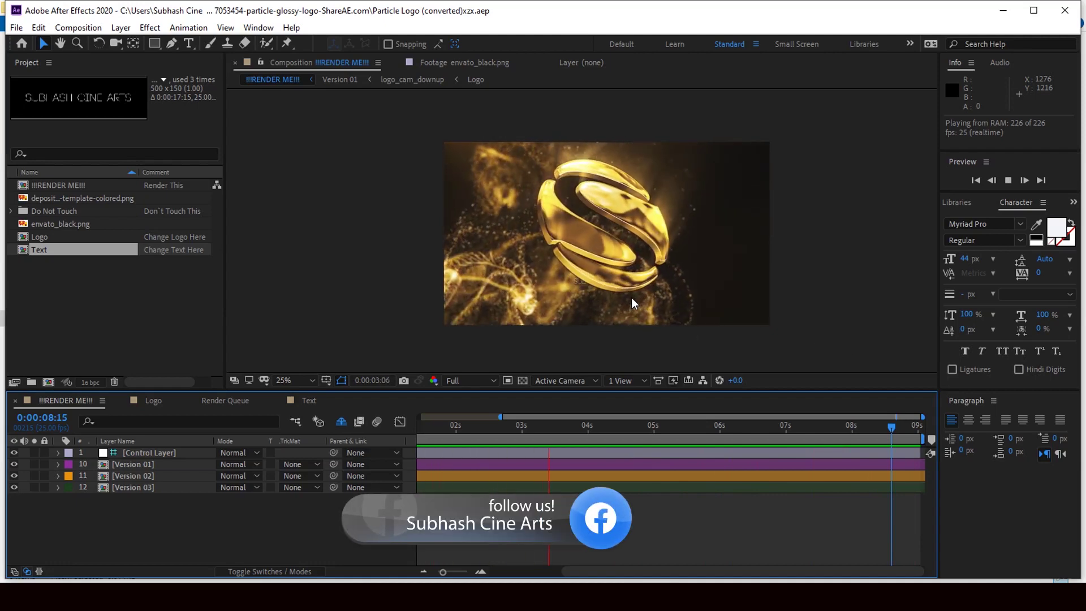
pyautogui.press('space')
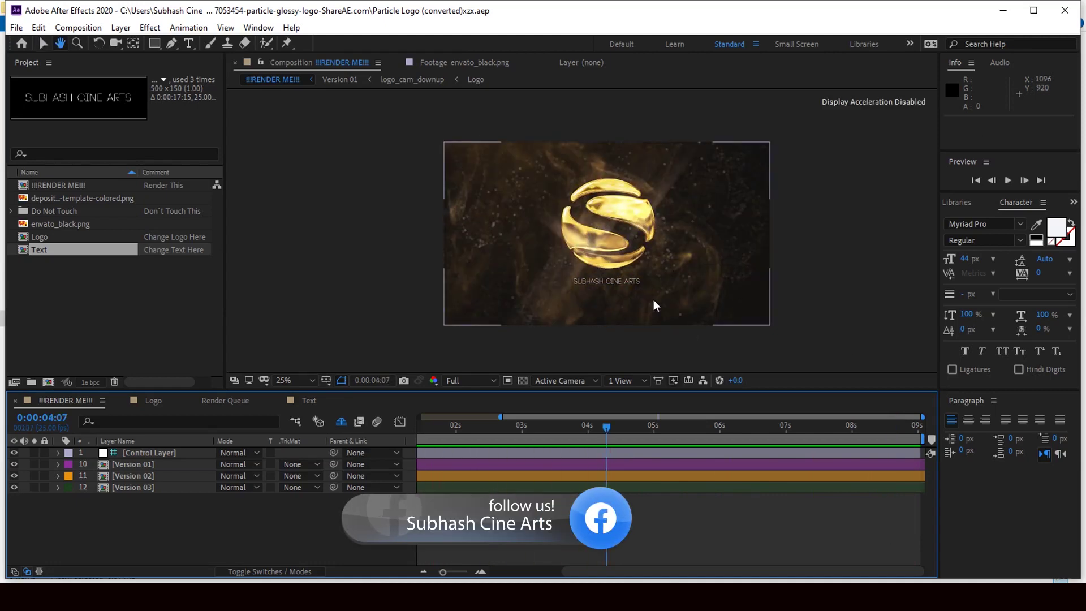
# Step: Open the Logo composition and import 00022.psd from the Logo folder as footage with merged layers
pyautogui.click(56, 237)
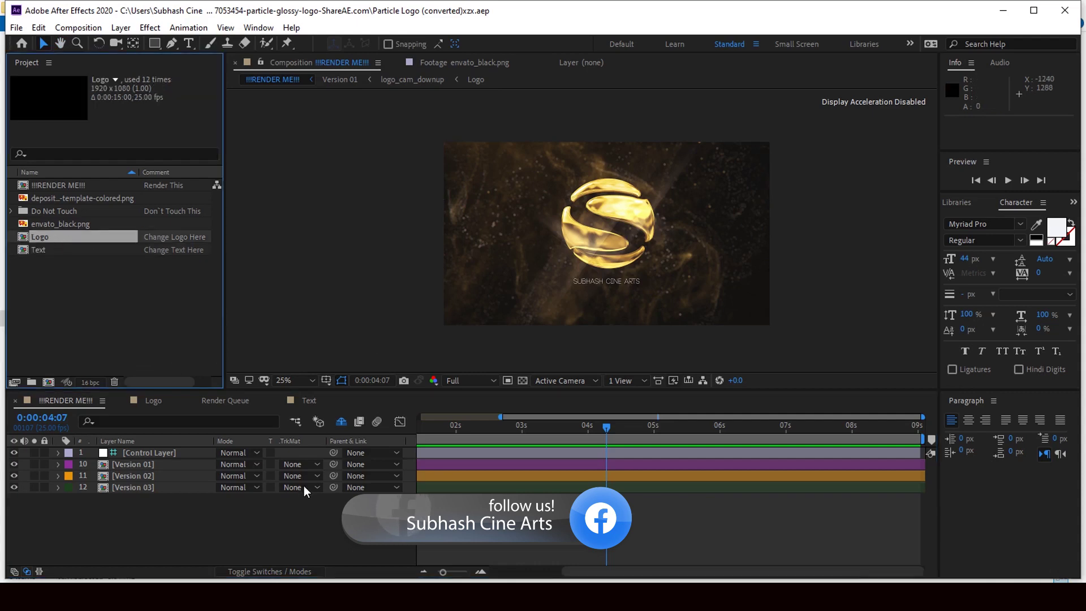
pyautogui.click(153, 401)
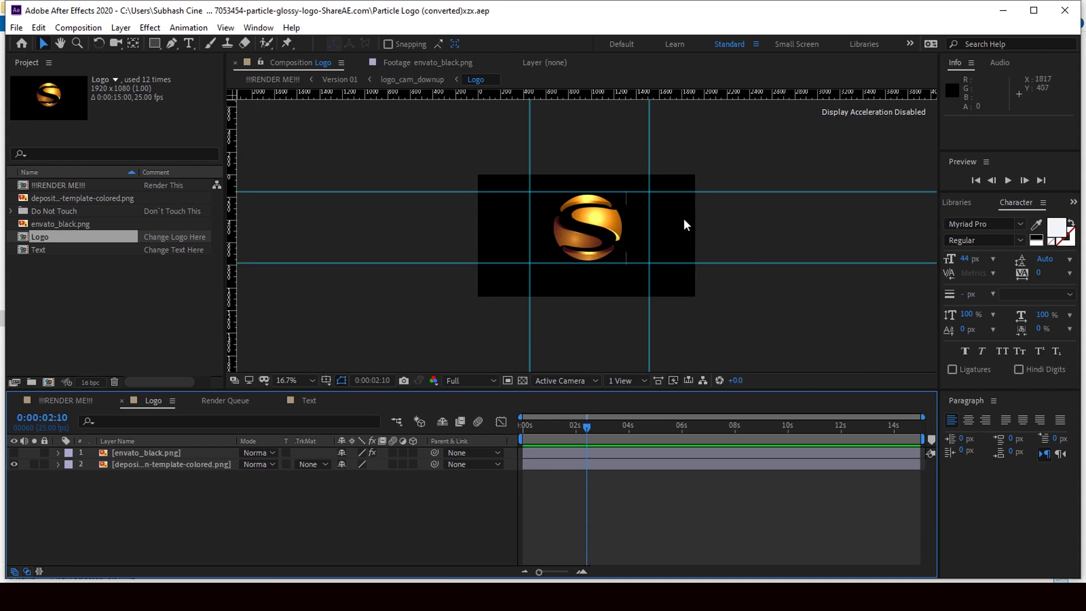
pyautogui.click(16, 27)
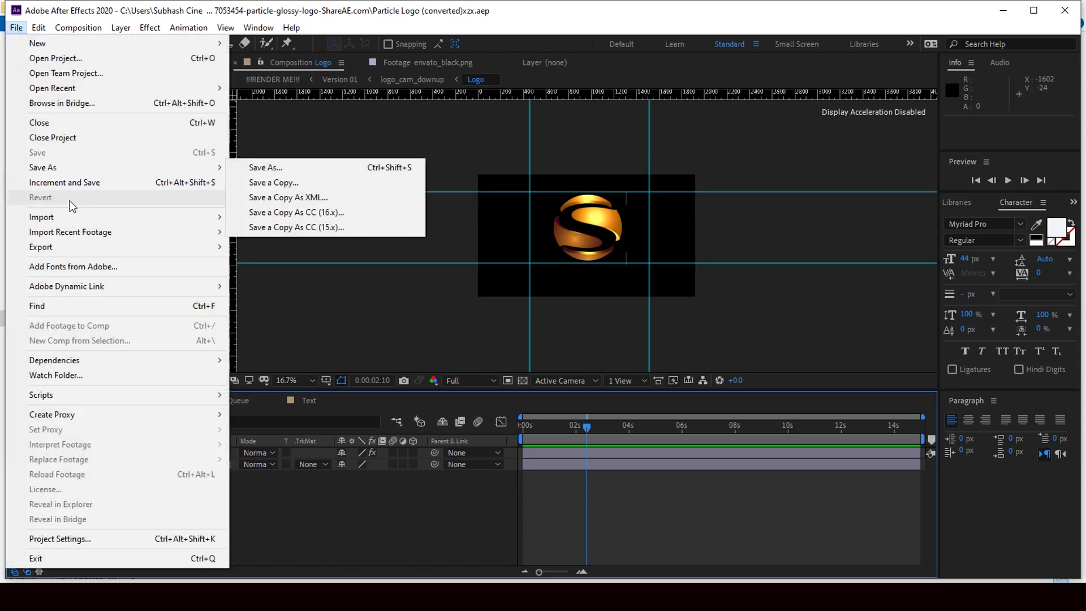
pyautogui.moveTo(101, 296)
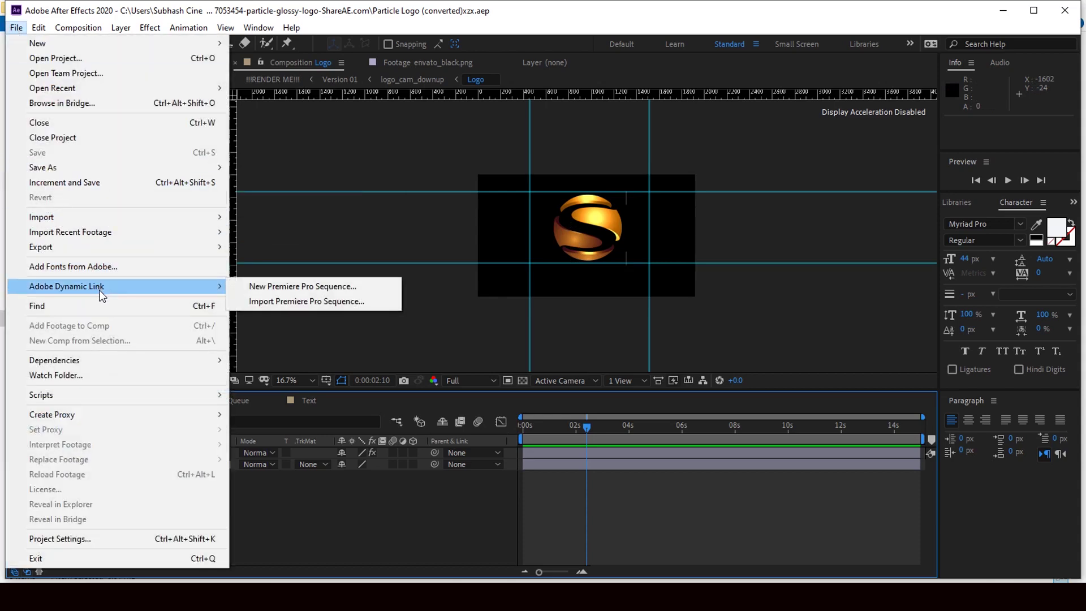
pyautogui.moveTo(111, 217)
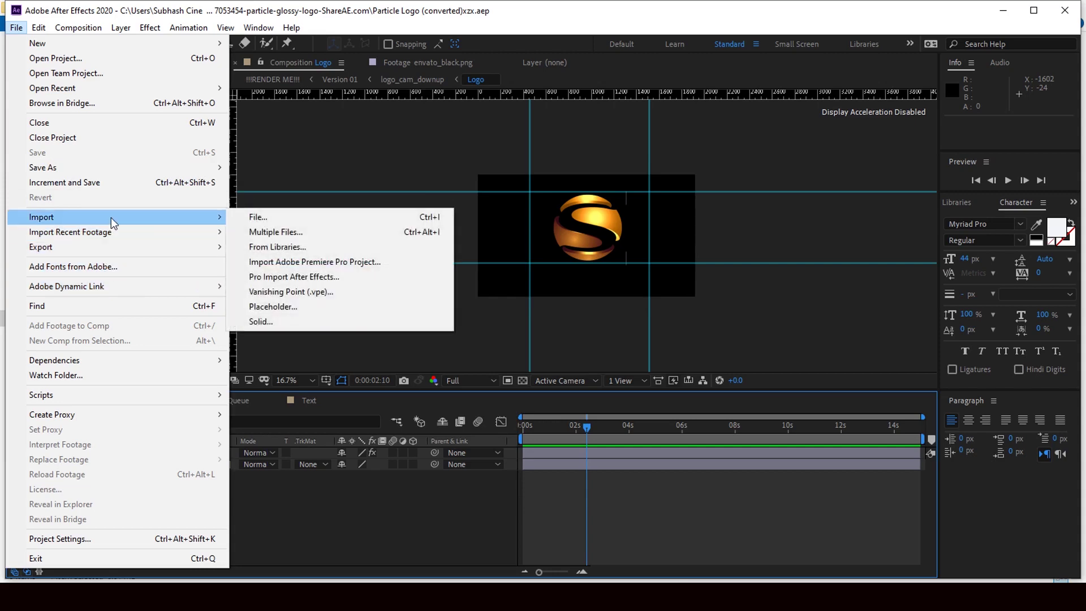
pyautogui.click(254, 217)
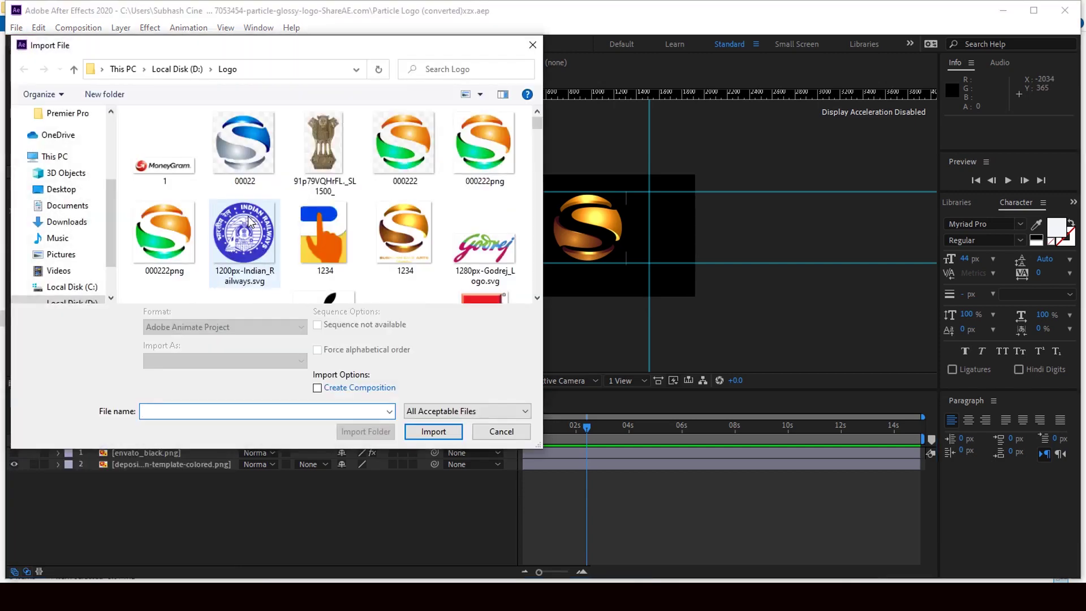
pyautogui.click(244, 143)
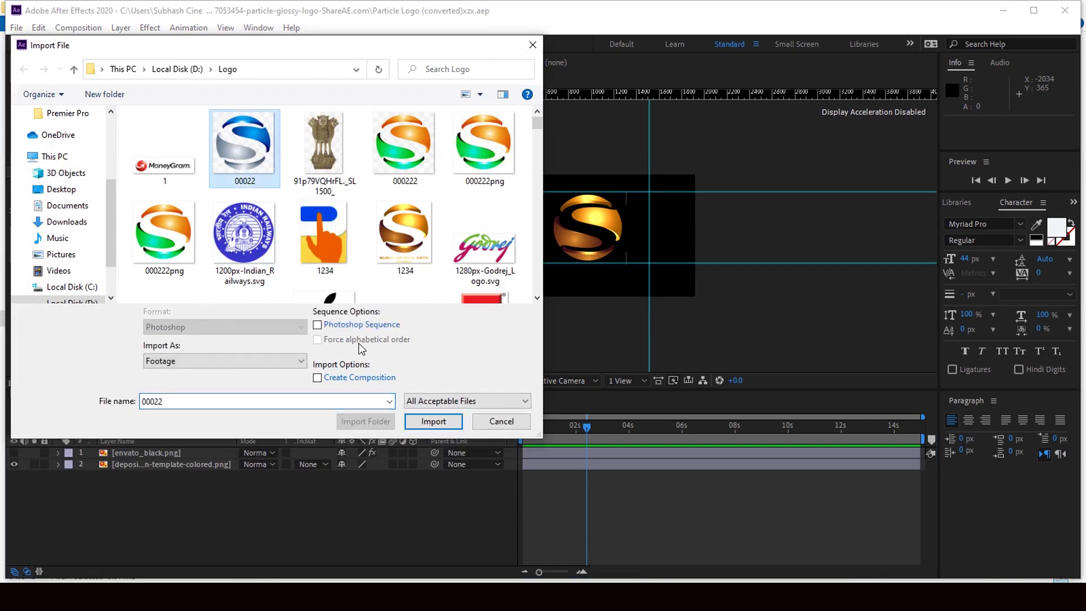
pyautogui.click(423, 418)
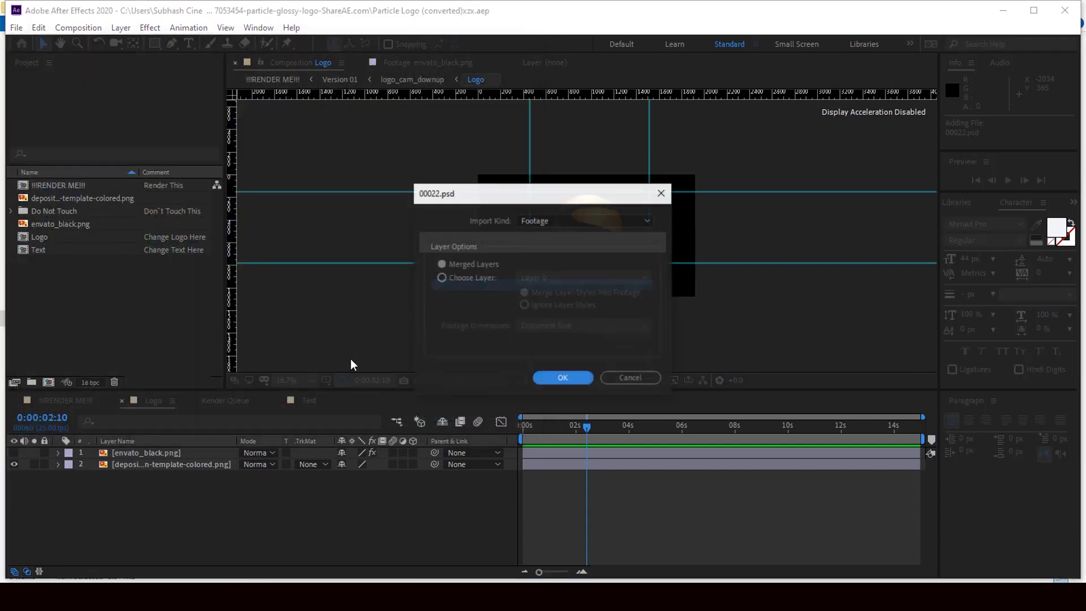
pyautogui.click(583, 376)
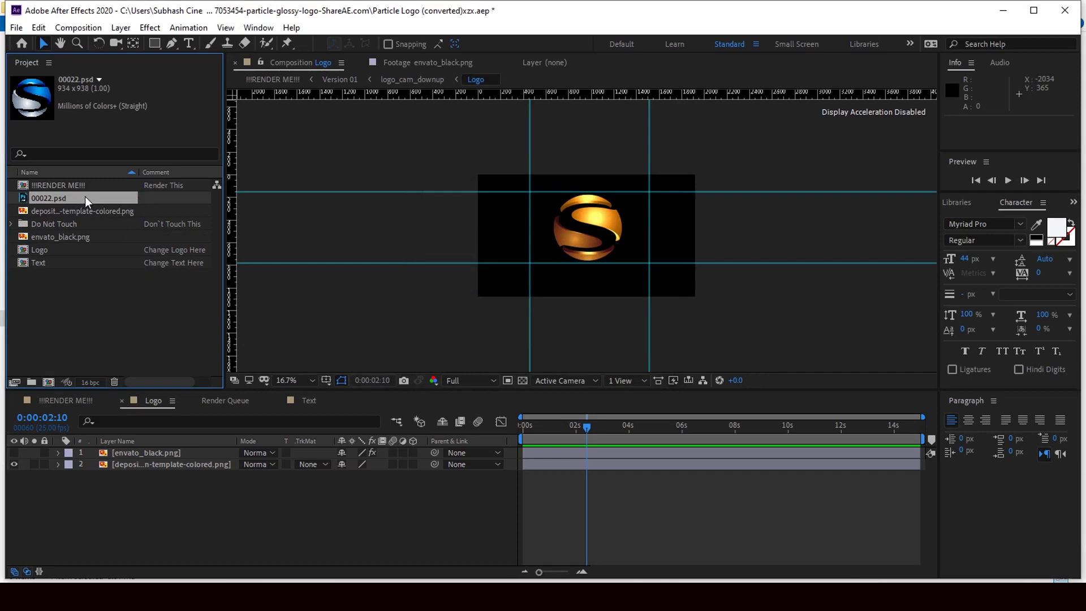
# Step: Add 00022.psd as the bottom layer of the Logo composition and scale it to about 69% by 65%, aligned with the gold logo
pyautogui.moveTo(85, 196); pyautogui.dragTo(133, 474)
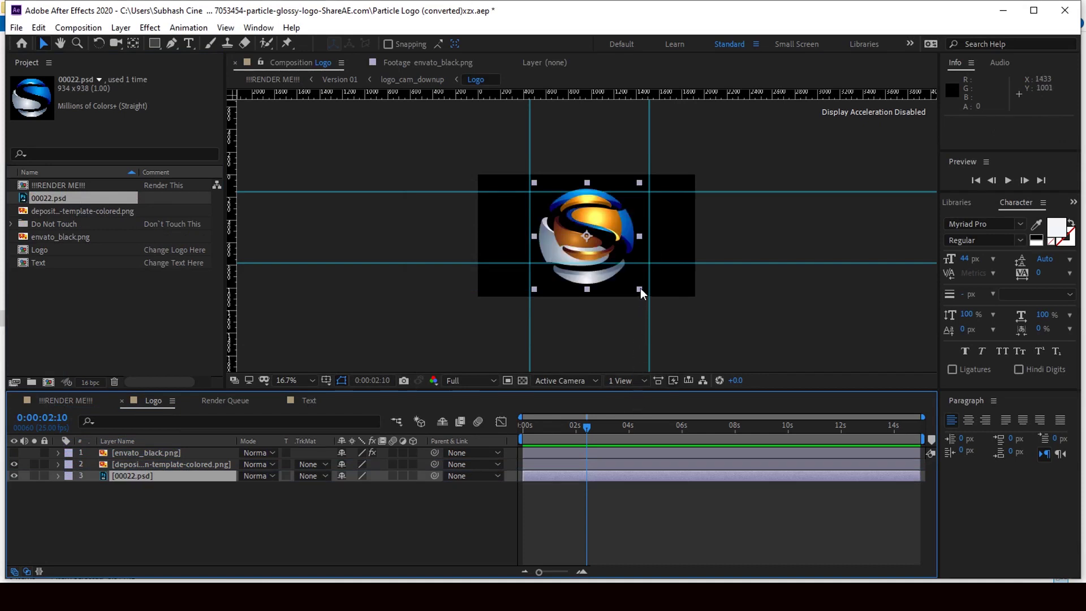
pyautogui.moveTo(640, 287); pyautogui.dragTo(628, 276)
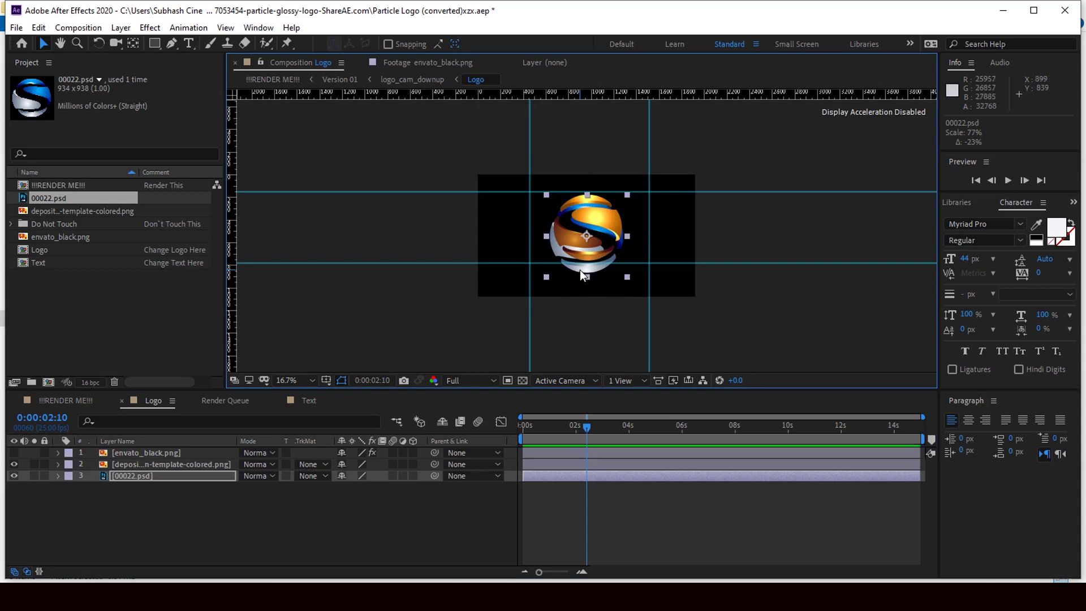
pyautogui.moveTo(581, 273); pyautogui.dragTo(553, 266)
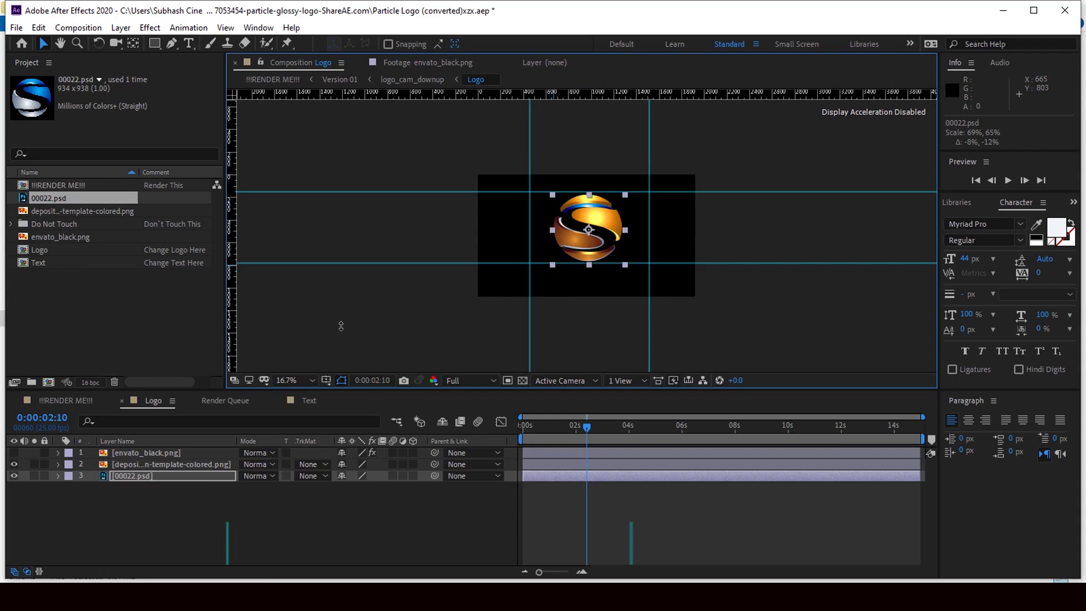
# Step: Hide the old gold logo layer and reposition the 00022.psd logo to about 990, 456
pyautogui.click(16, 463)
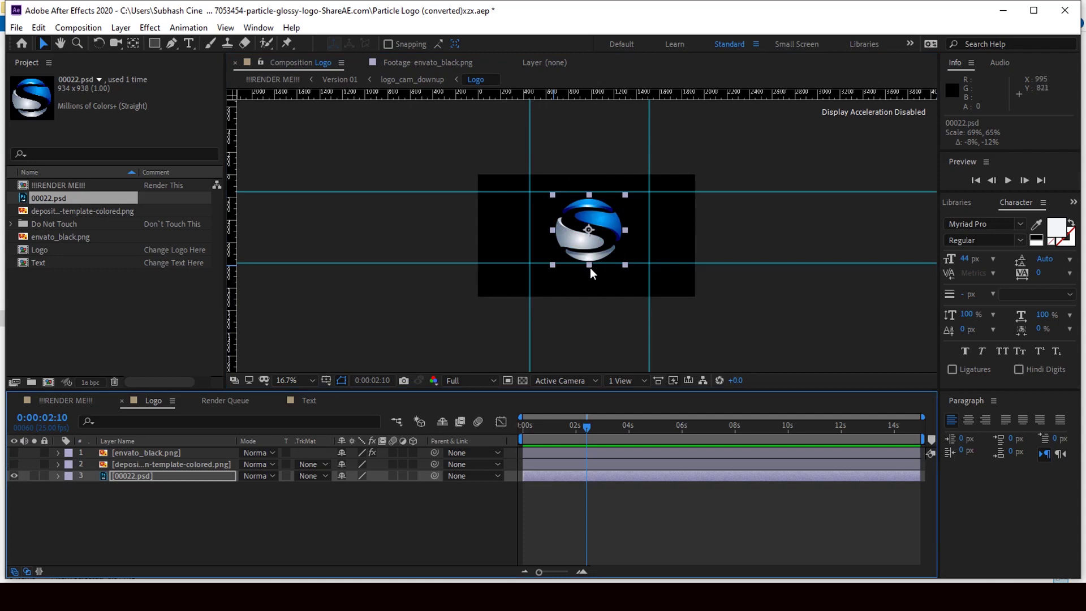
pyautogui.moveTo(590, 245); pyautogui.dragTo(595, 244)
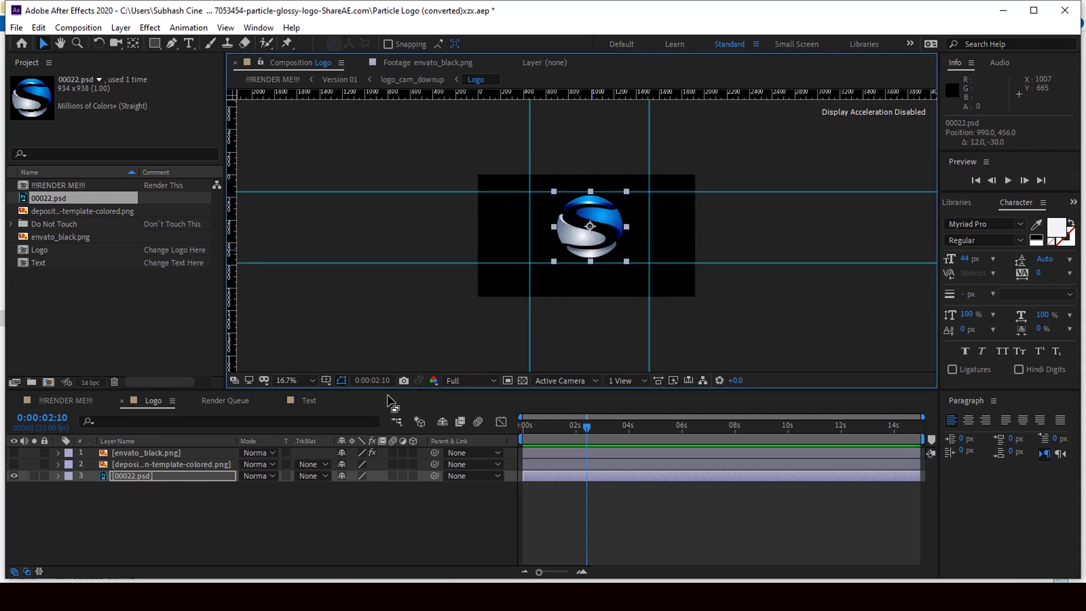
# Step: Replace the text layer's wording in the Text composition with "subhash cine arts"
pyautogui.click(294, 399)
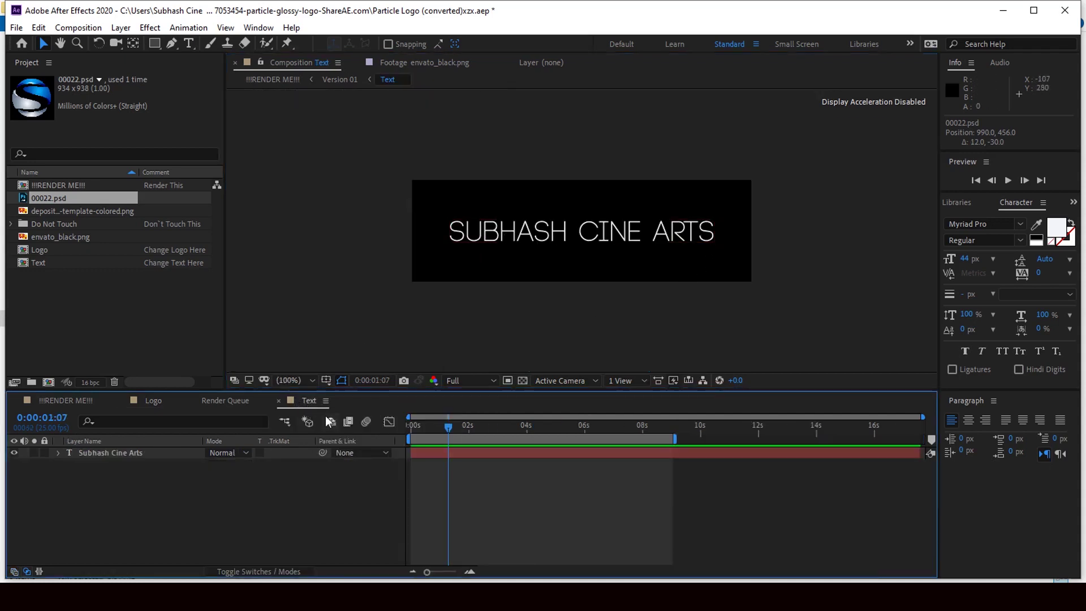
pyautogui.click(138, 452)
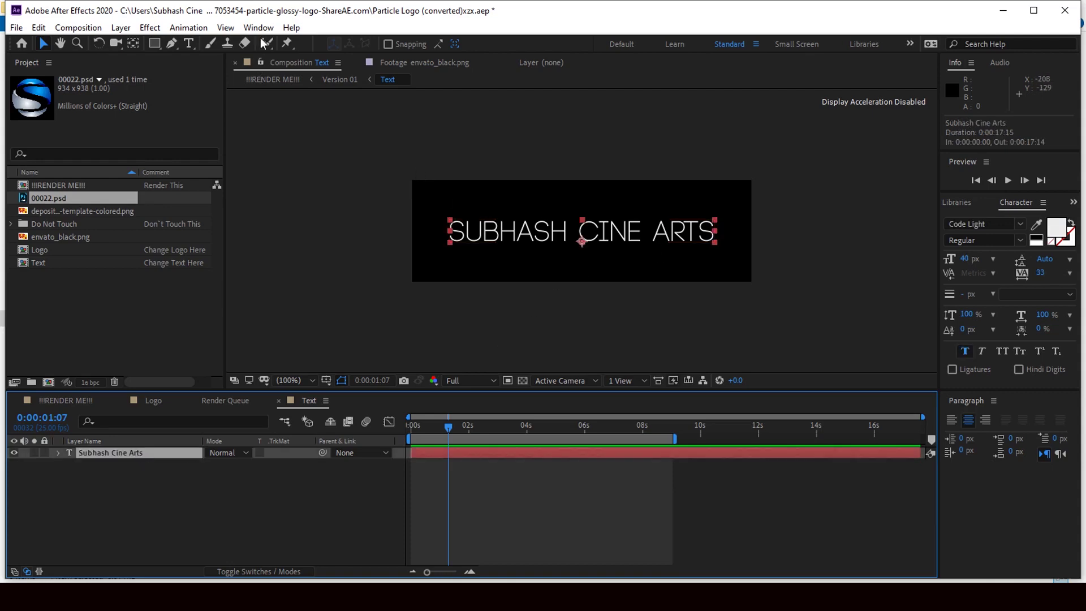
pyautogui.click(189, 43)
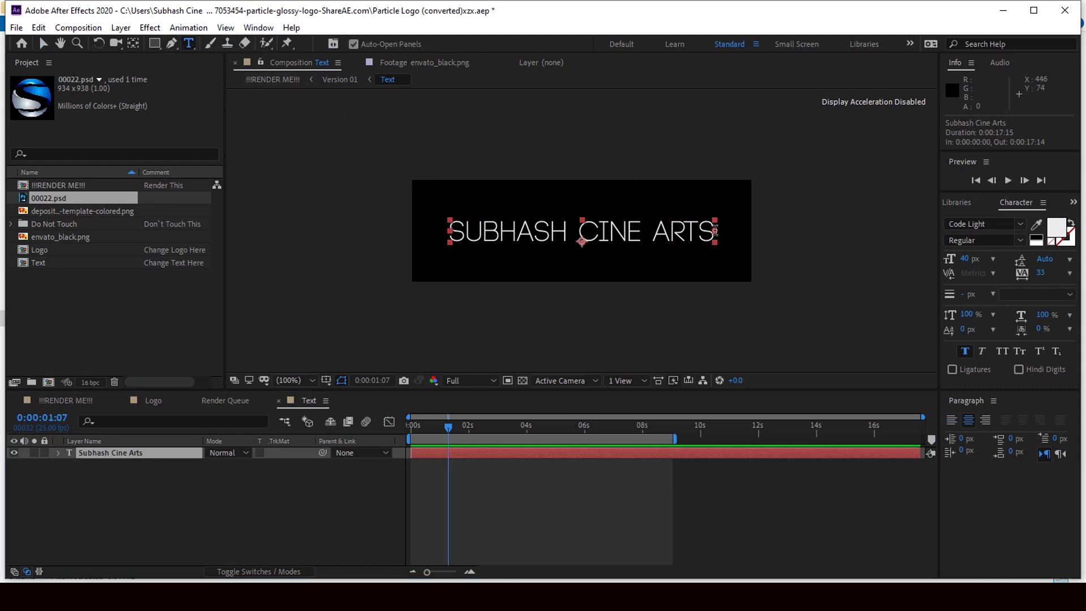
pyautogui.moveTo(716, 230); pyautogui.dragTo(427, 259)
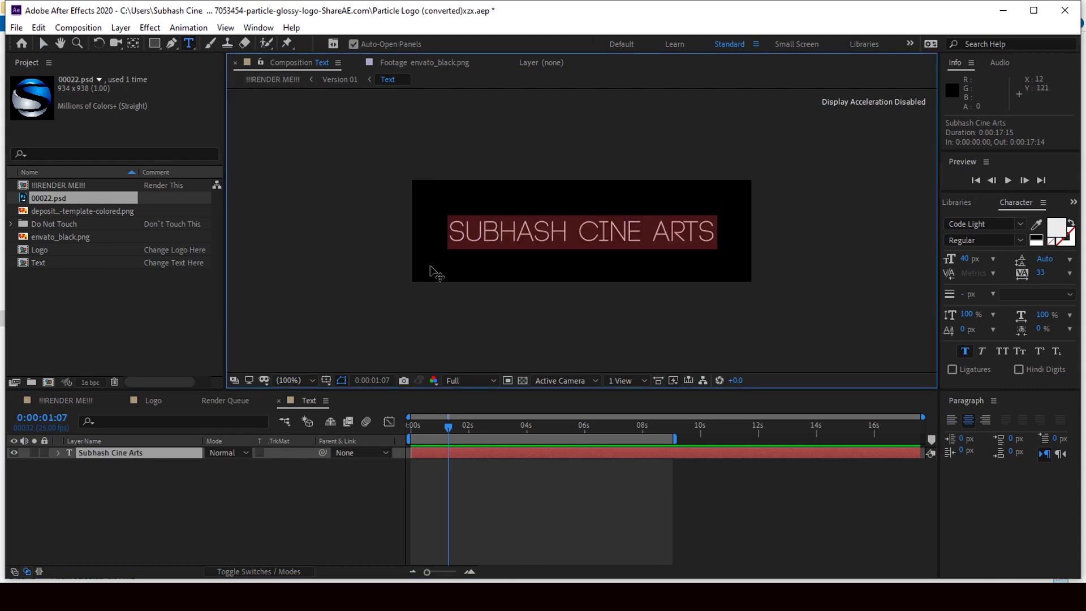
pyautogui.write('s')
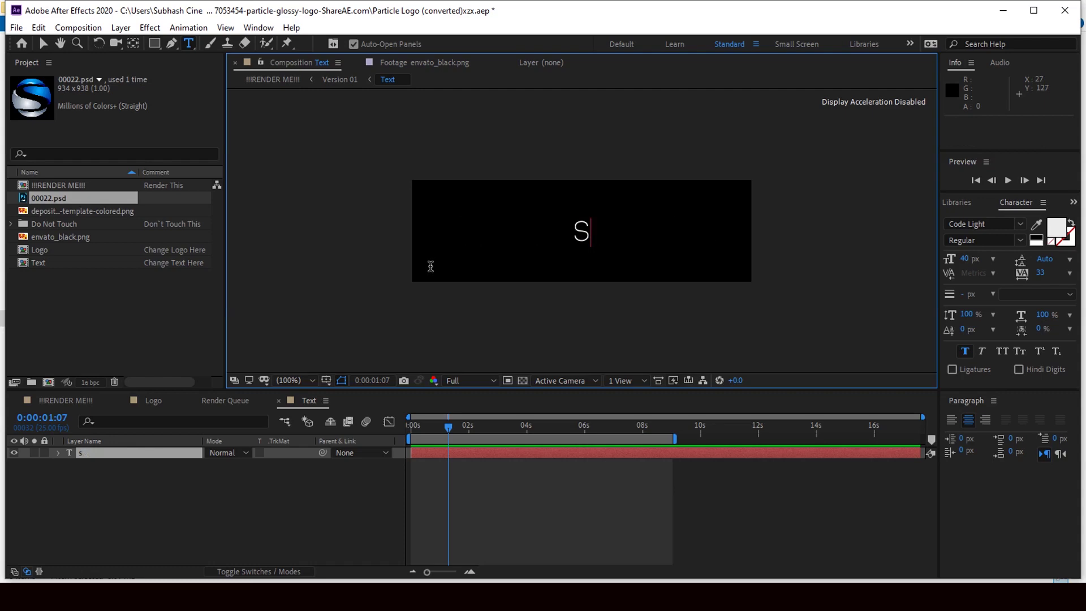
pyautogui.write('u')
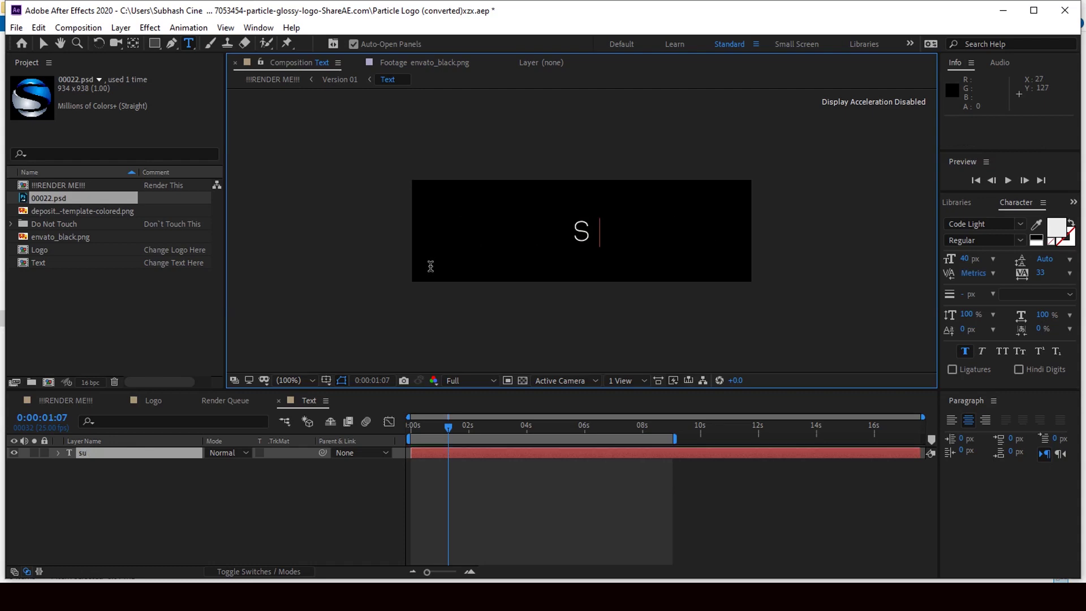
pyautogui.write('bhash')
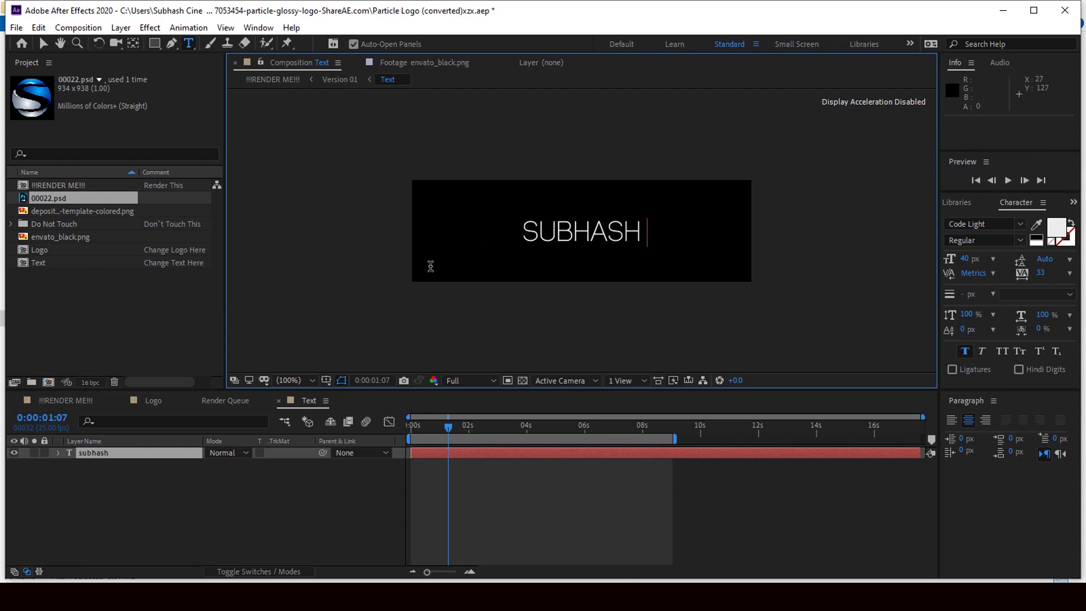
pyautogui.write(' cine')
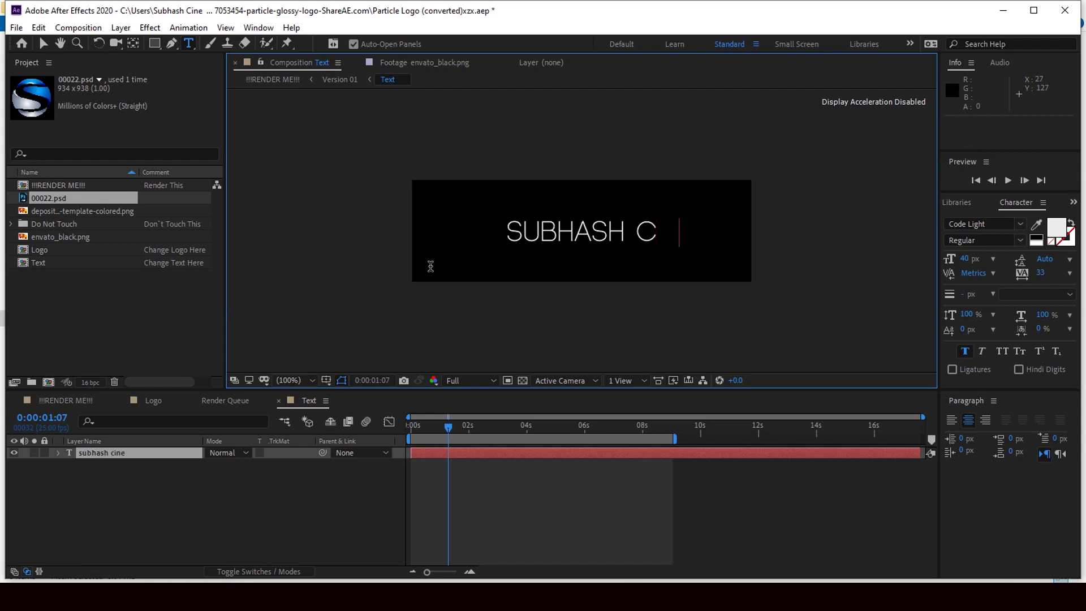
pyautogui.write(' a')
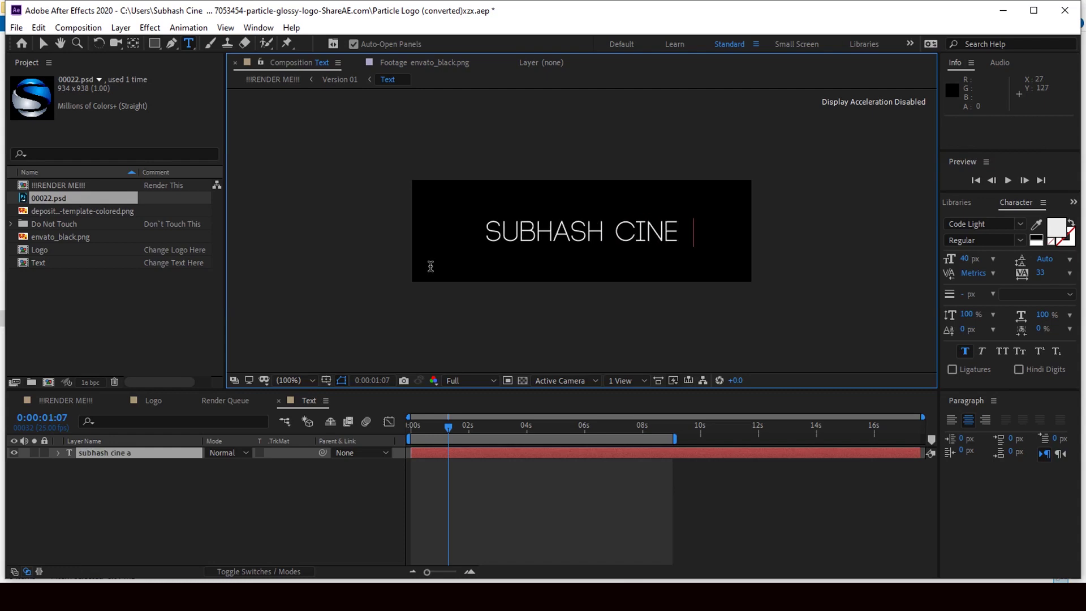
pyautogui.write('rts')
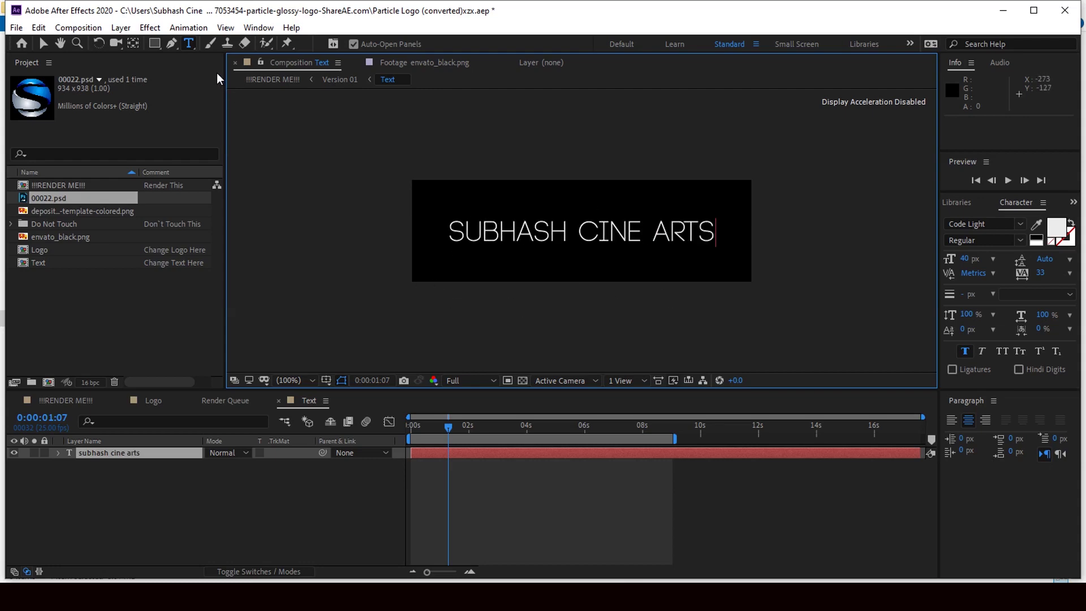
pyautogui.click(43, 44)
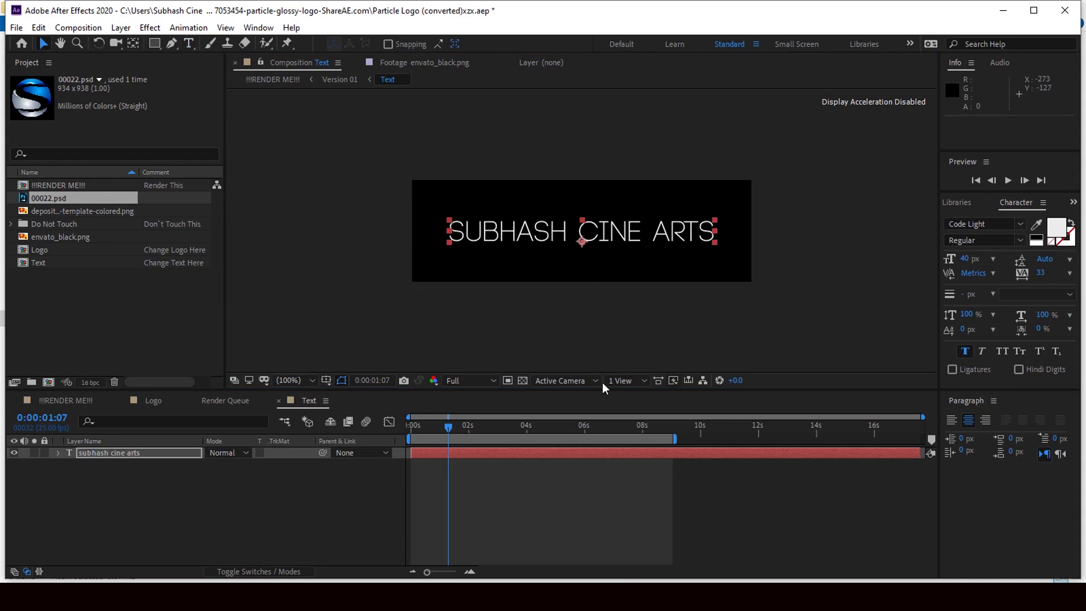
# Step: Open the !!!RENDER ME!!! composition and preview its animation from 0:00:00:00
pyautogui.click(65, 399)
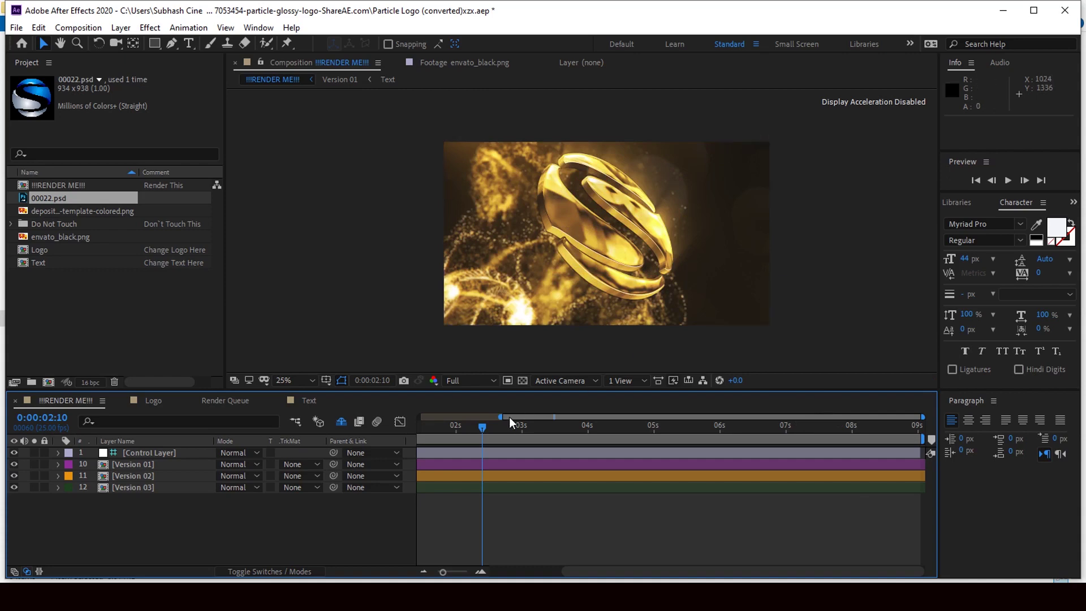
pyautogui.moveTo(483, 430); pyautogui.dragTo(404, 424)
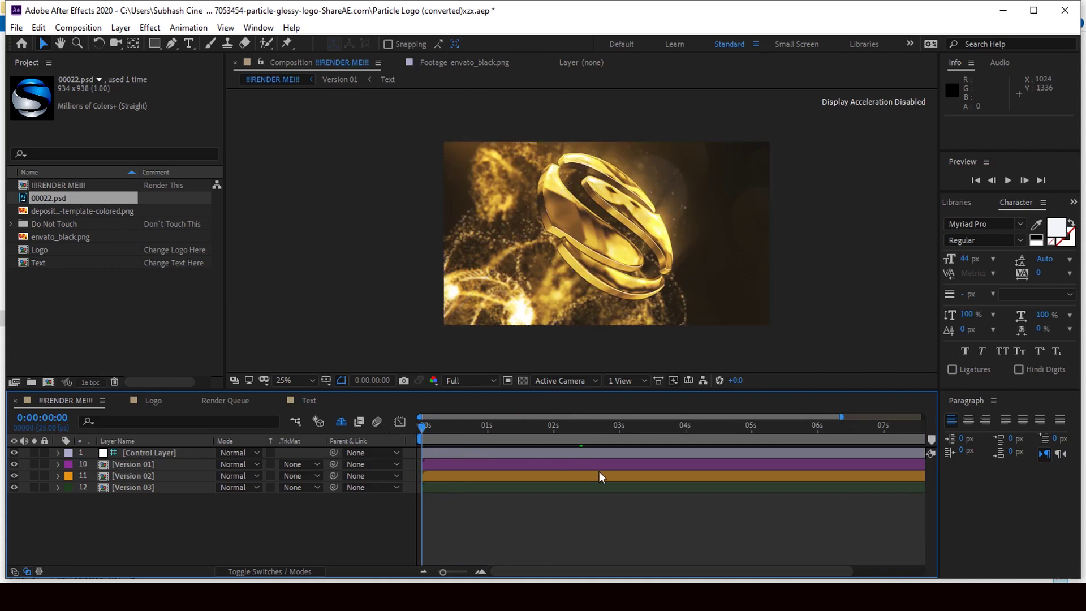
pyautogui.press('space')
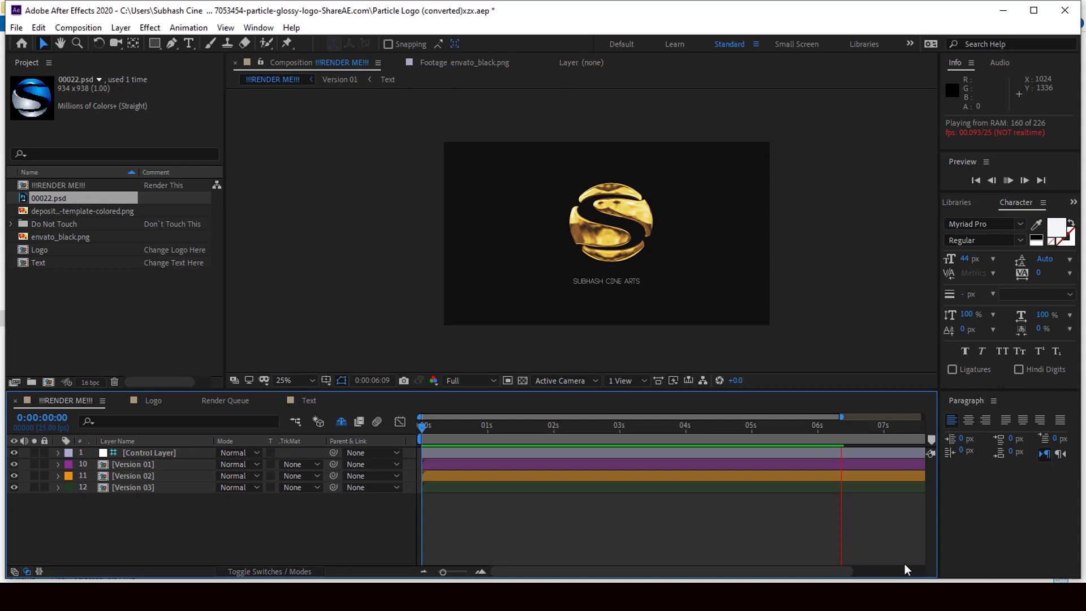
pyautogui.press('space')
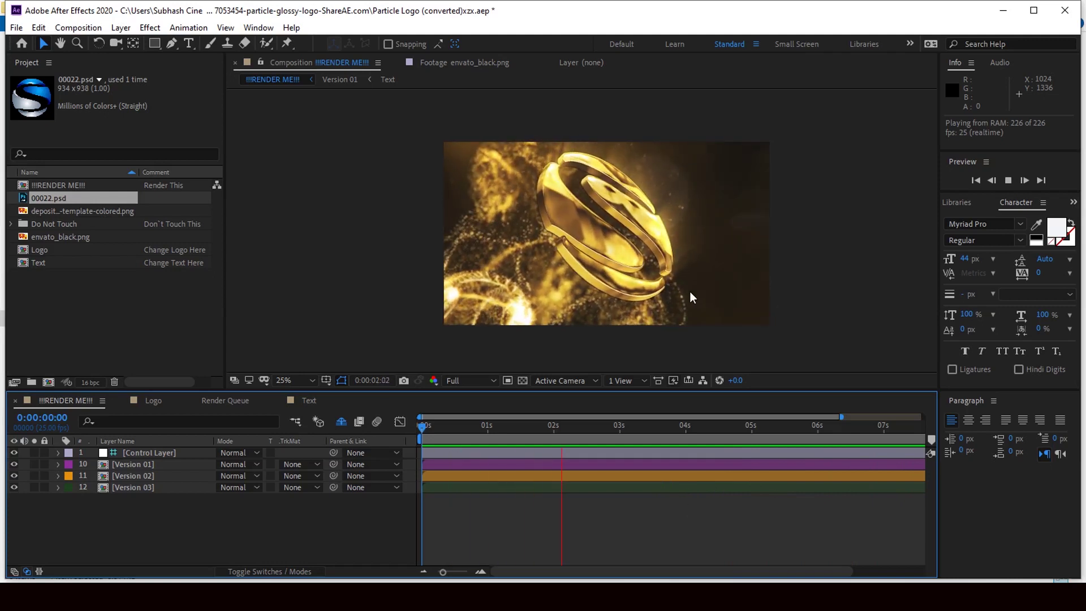
pyautogui.press('space')
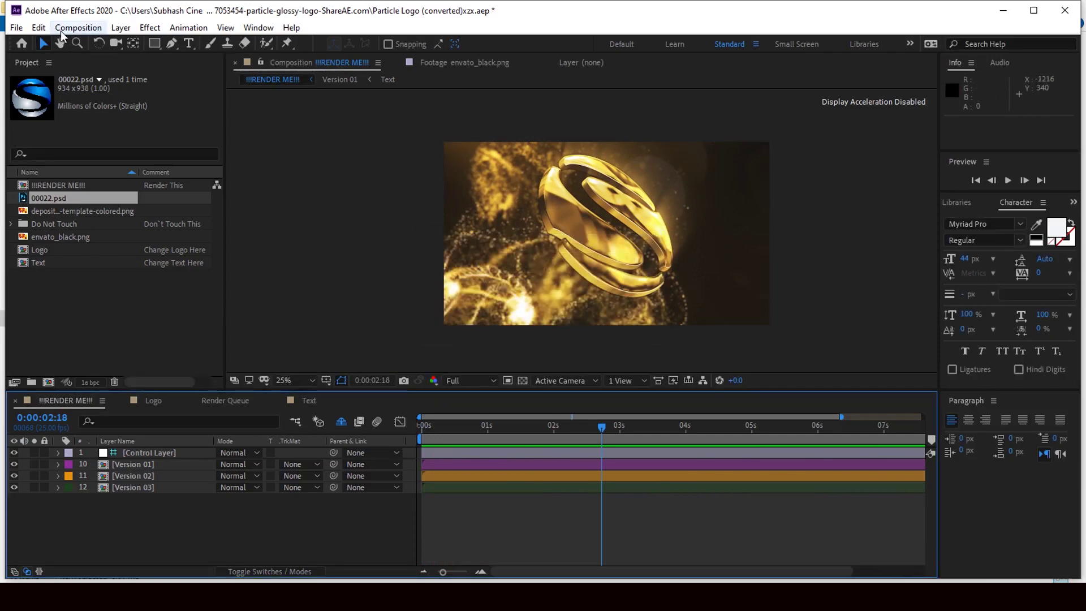
# Step: Send the !!!RENDER ME!!! composition to Adobe Media Encoder and render it as H.264 with the Match Source - High bitrate preset
pyautogui.click(78, 32)
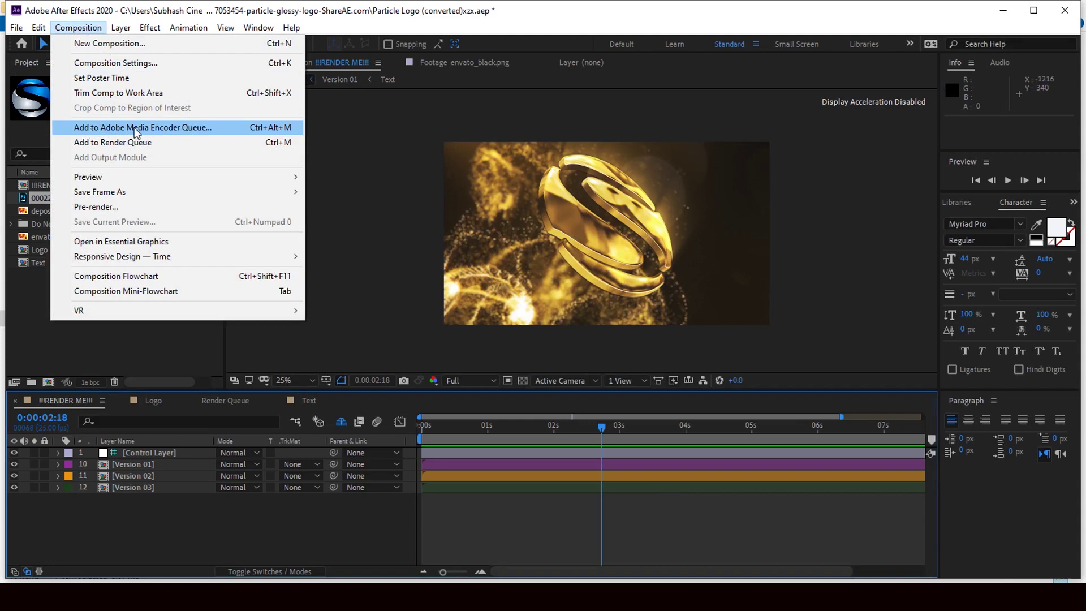
pyautogui.click(181, 130)
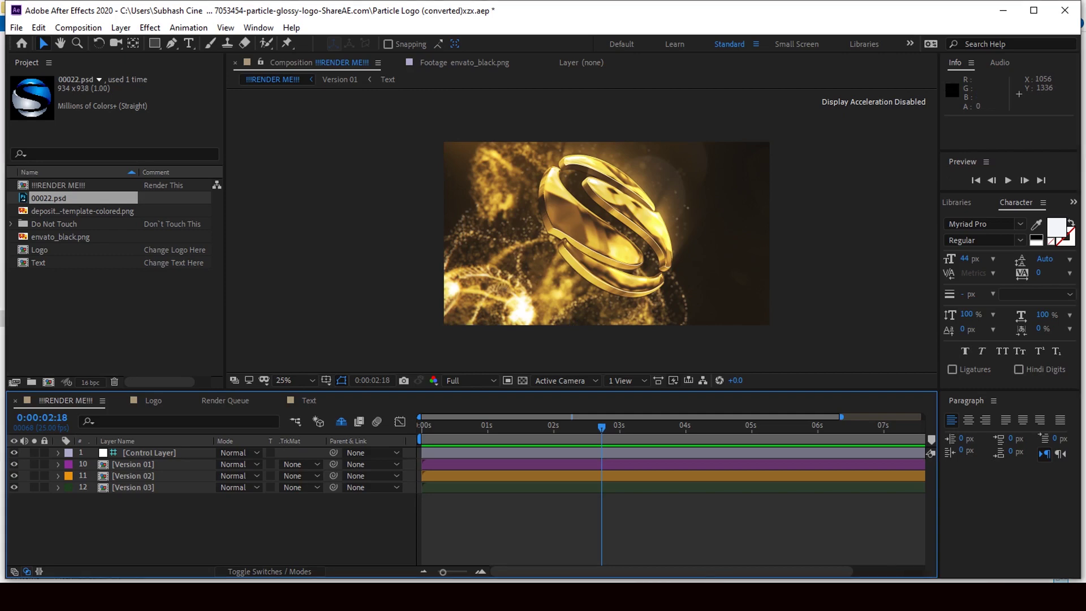
pyautogui.moveTo(682, 596)
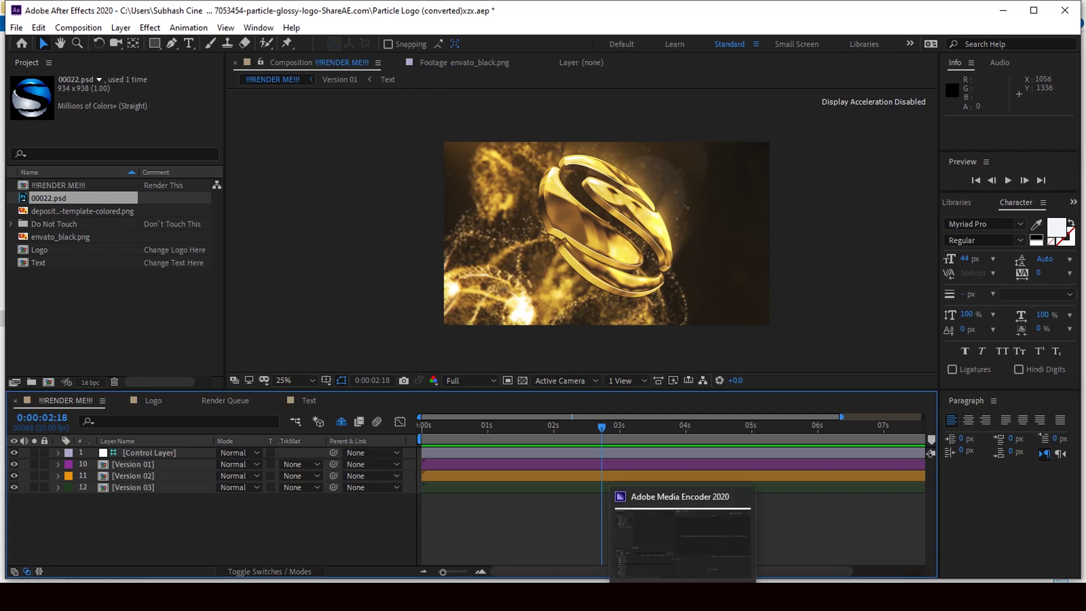
pyautogui.click(683, 541)
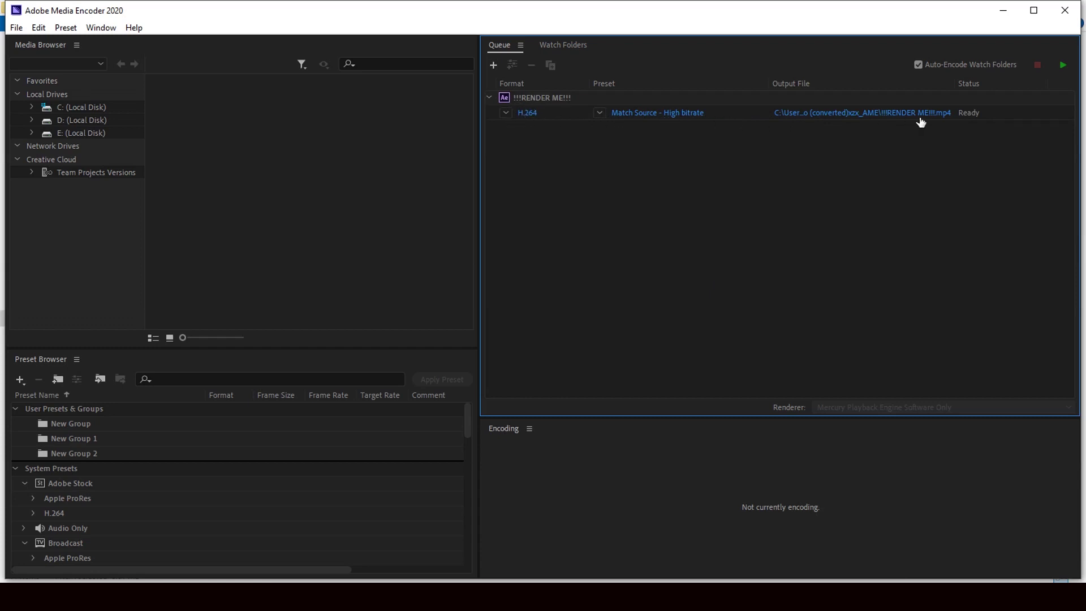
pyautogui.click(1064, 67)
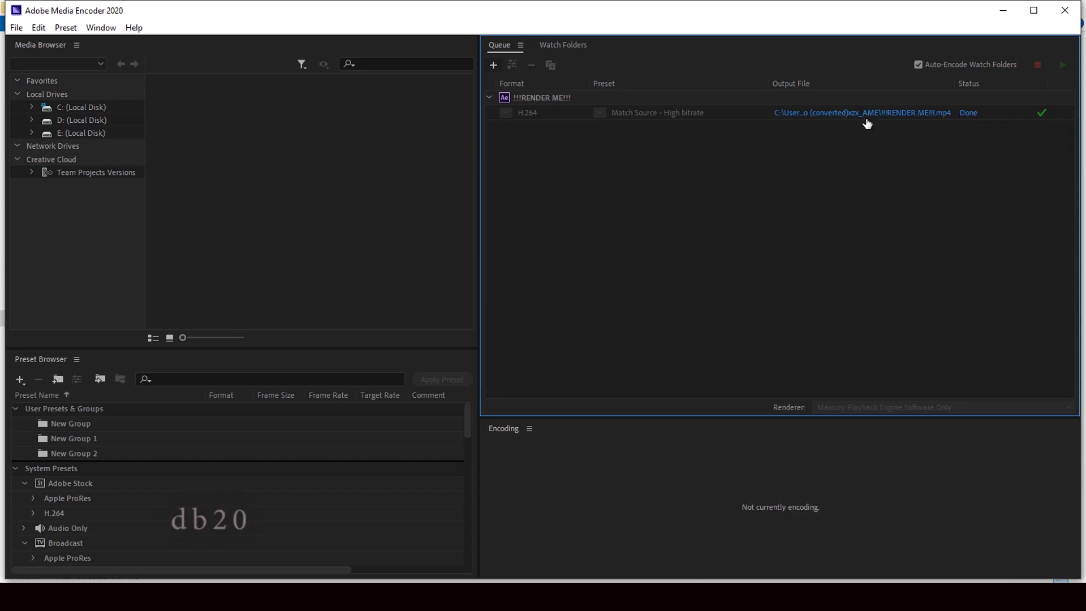
# Step: Open the output folder of the finished render and copy the !!!RENDER ME!!! video file
pyautogui.click(894, 115)
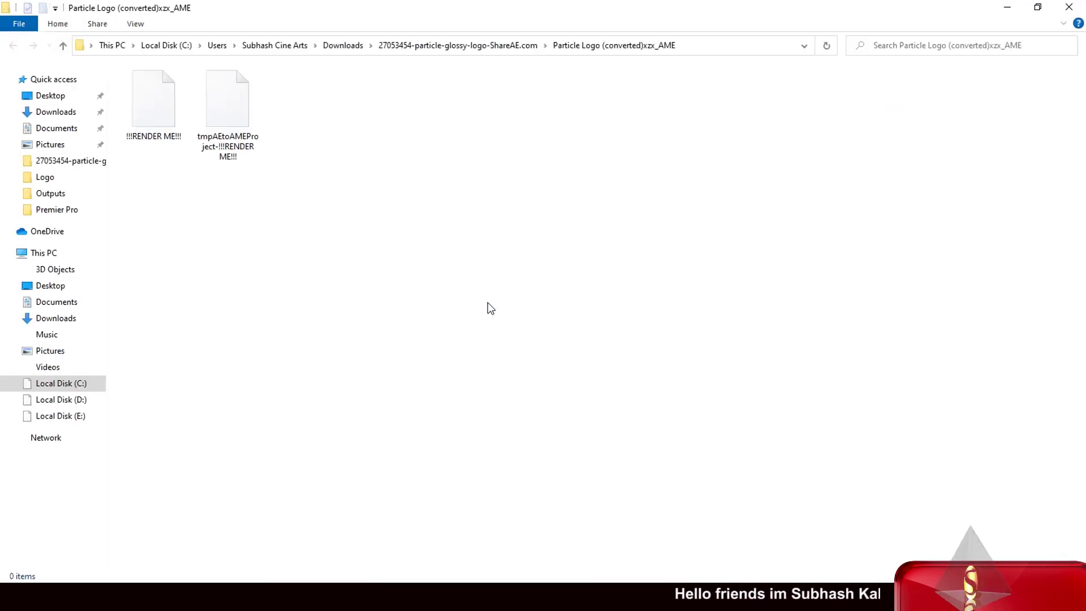
pyautogui.doubleClick(151, 117)
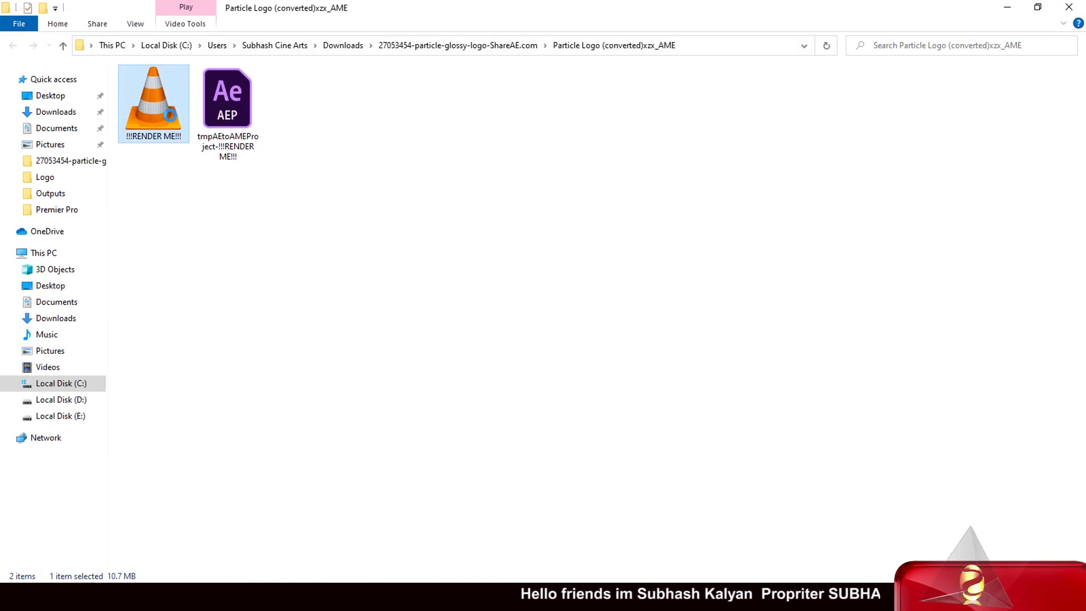
pyautogui.rightClick(152, 117)
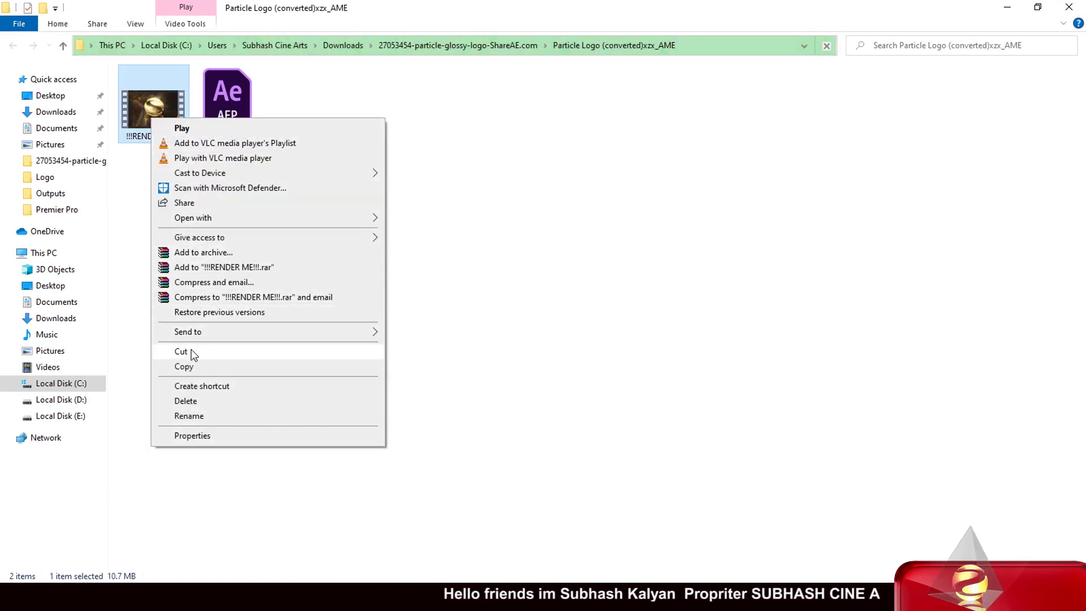
pyautogui.click(190, 368)
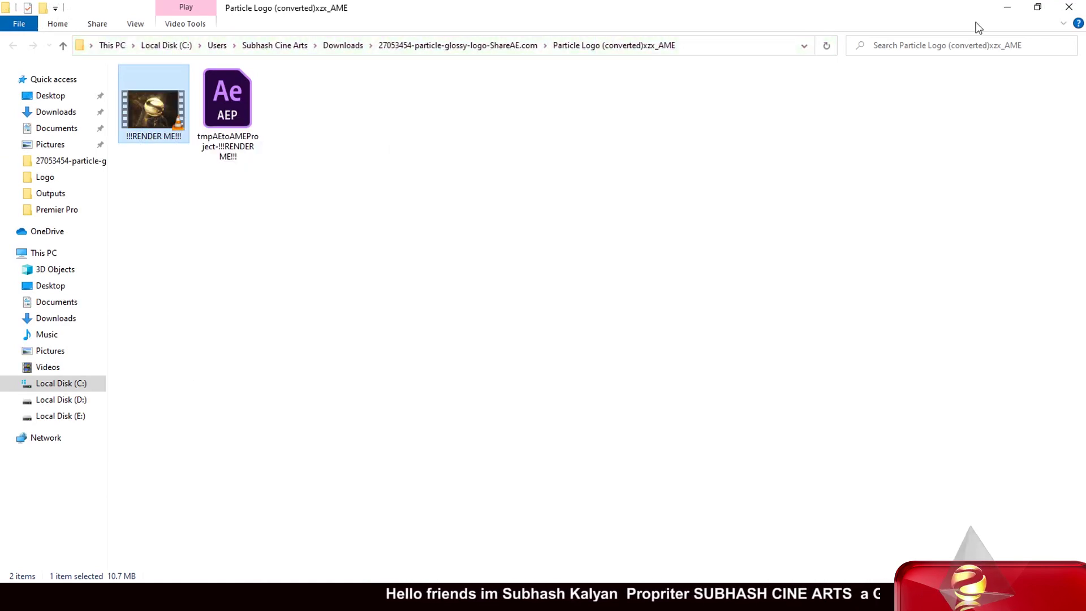
# Step: Clear the open windows, paste the copied !!!RENDER ME!!! video onto the desktop, and play it in VLC media player
pyautogui.click(1070, 8)
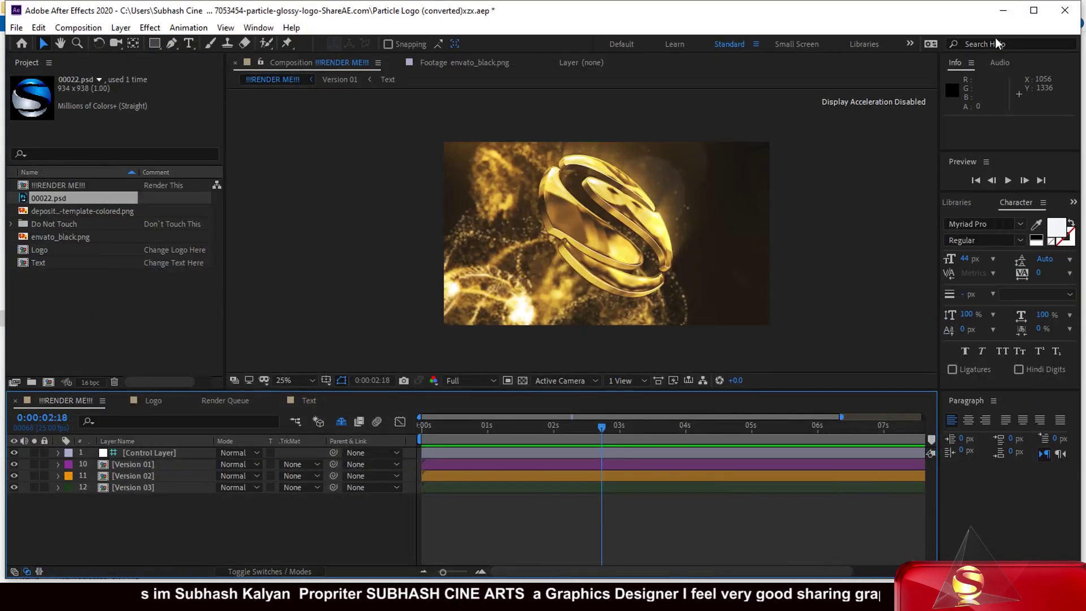
pyautogui.click(1003, 10)
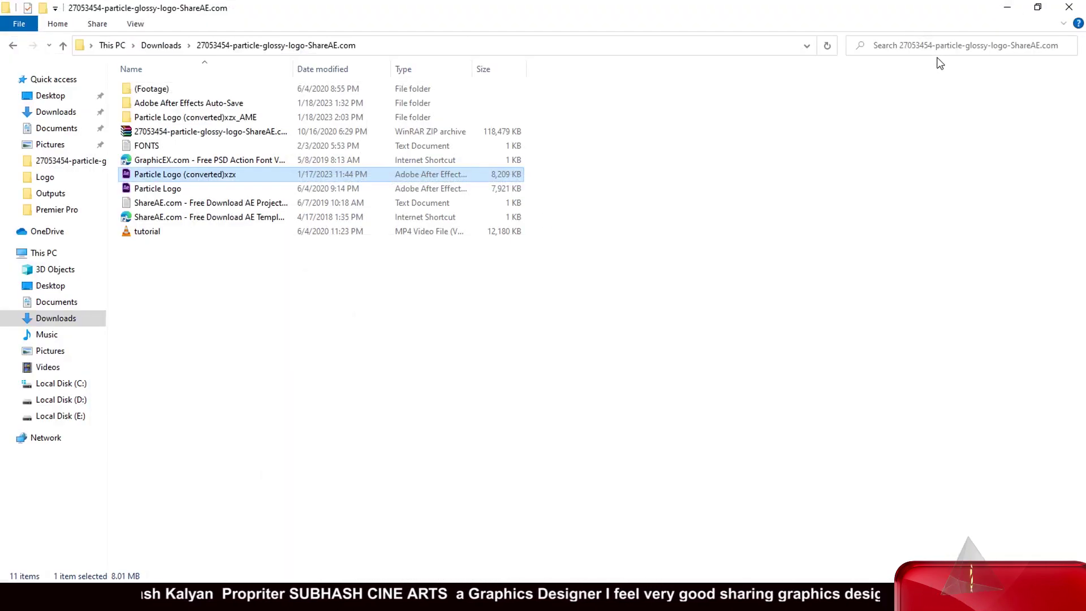
pyautogui.click(1068, 7)
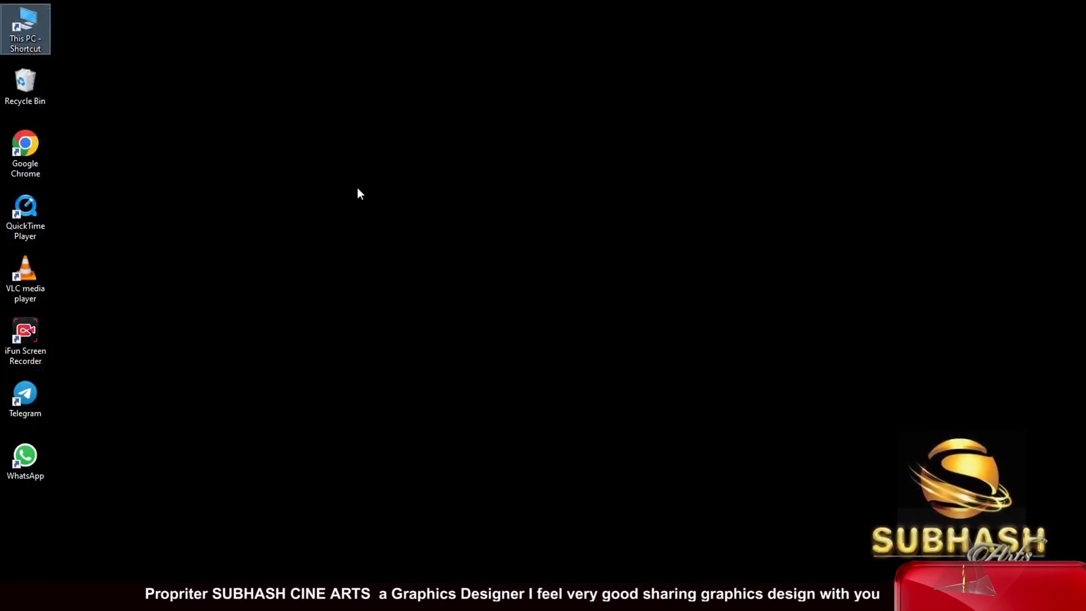
pyautogui.rightClick(357, 189)
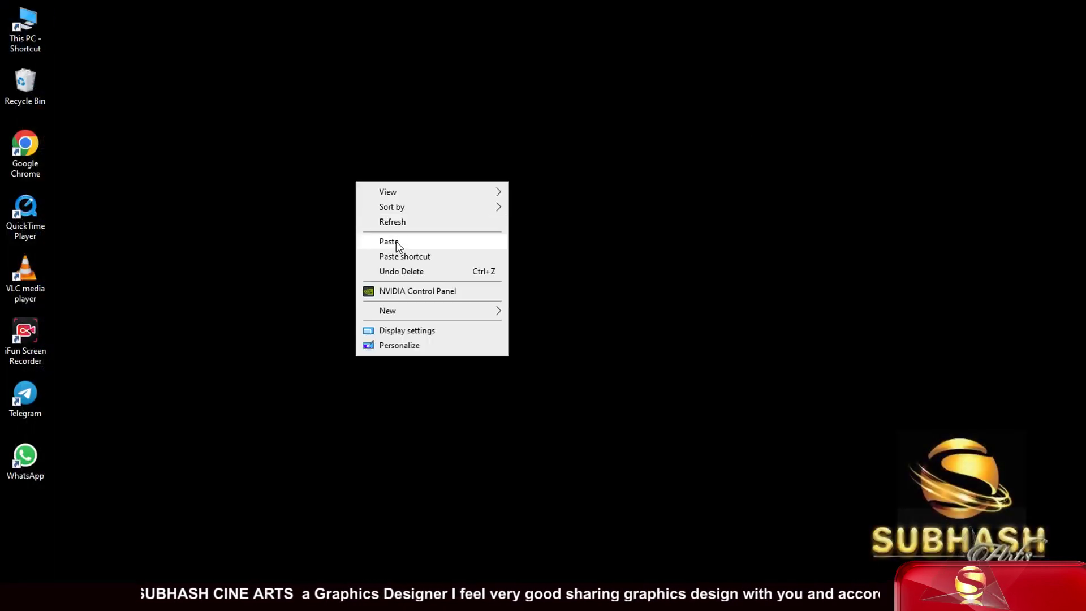
pyautogui.click(396, 241)
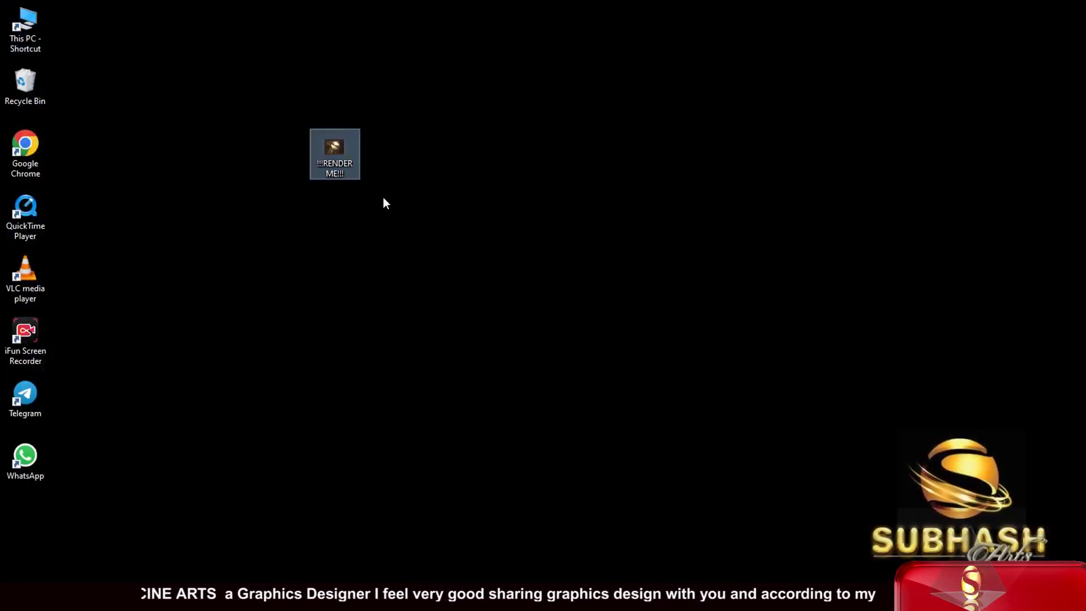
pyautogui.doubleClick(334, 149)
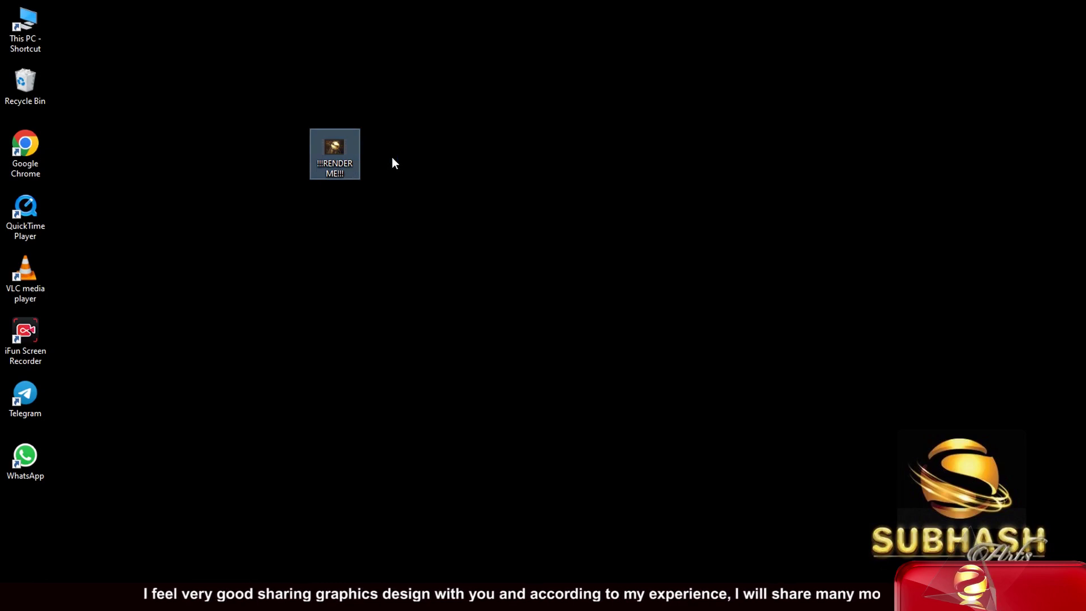
pyautogui.doubleClick(348, 166)
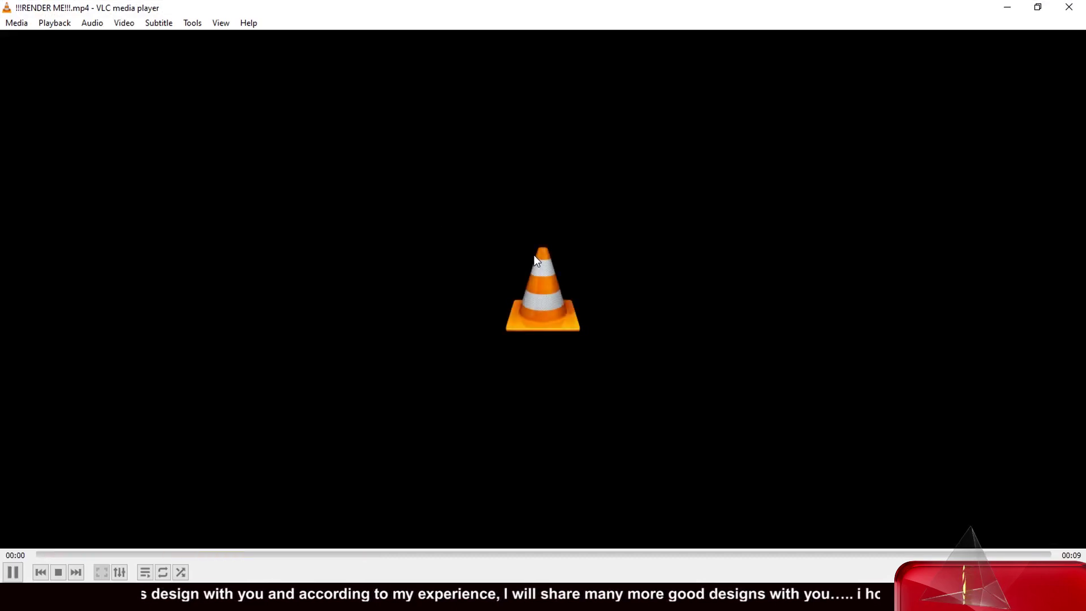